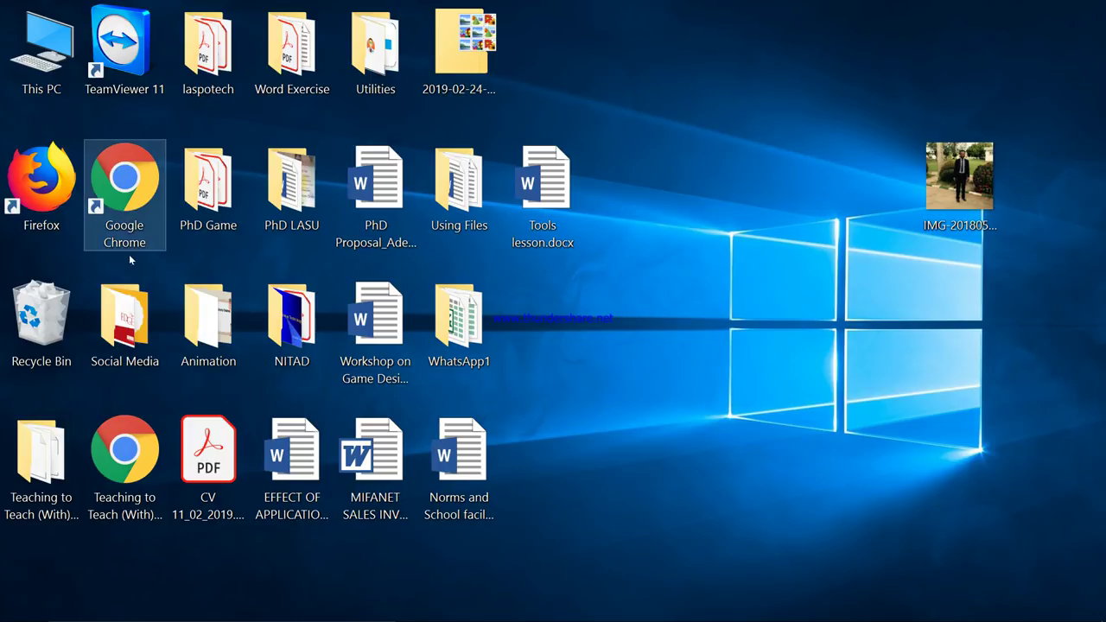
Launch Google Chrome from its desktop shortcut
double_click(117, 204)
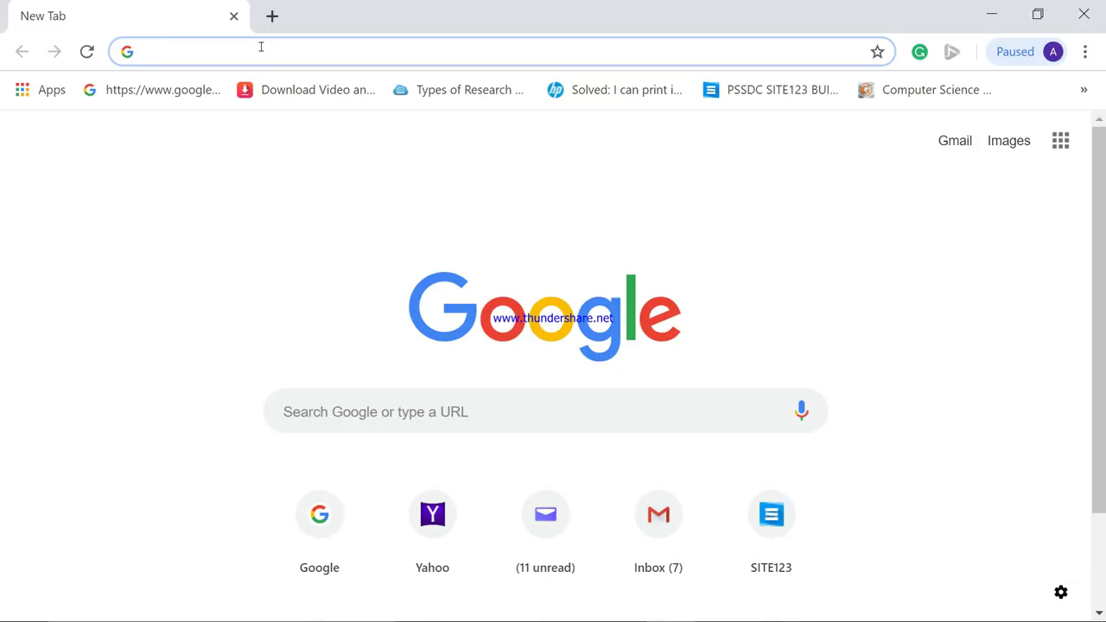
text(www.)
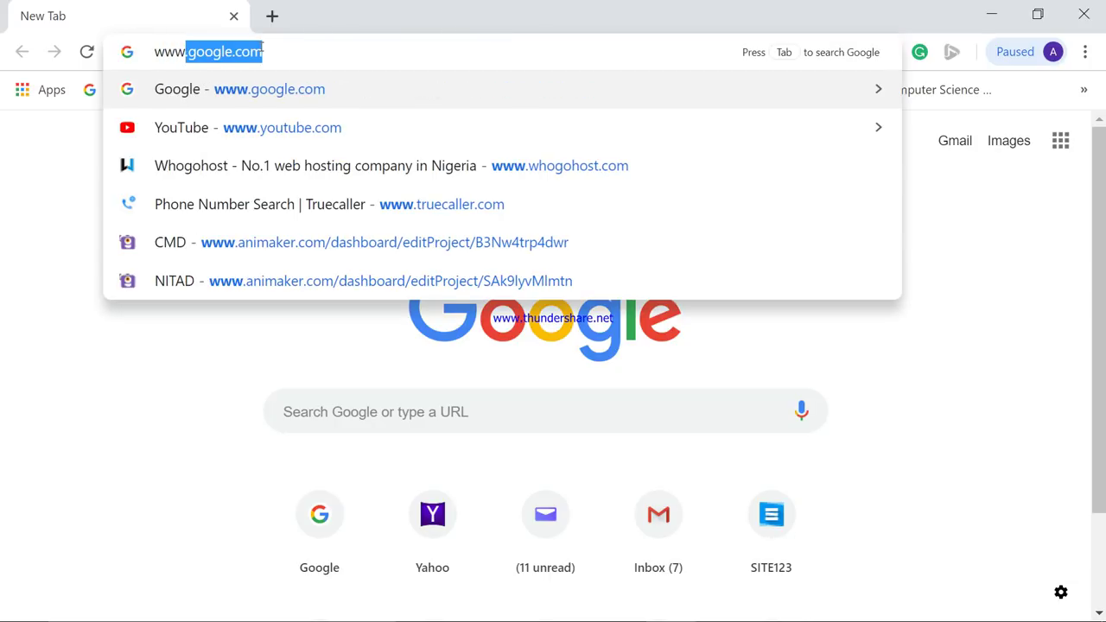
text(google)
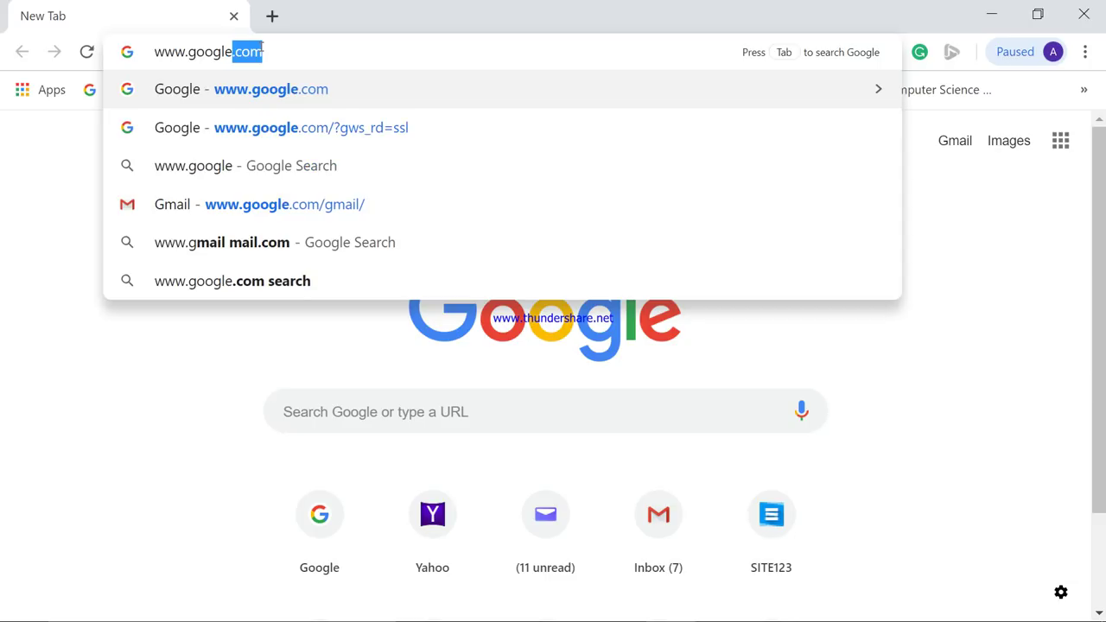
text(.com)
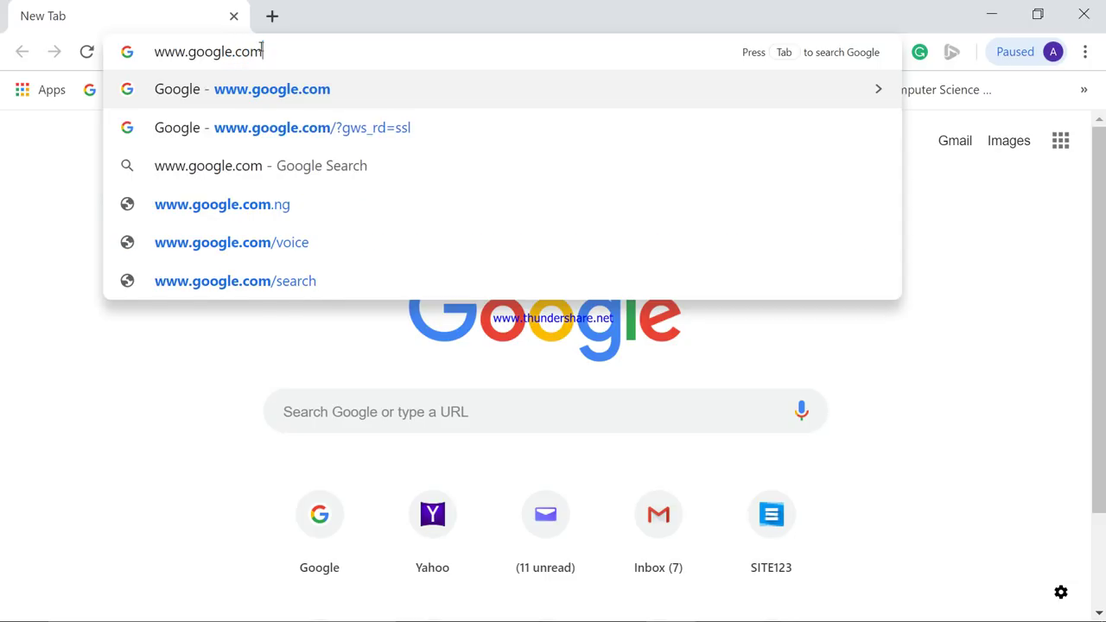
key(Return)
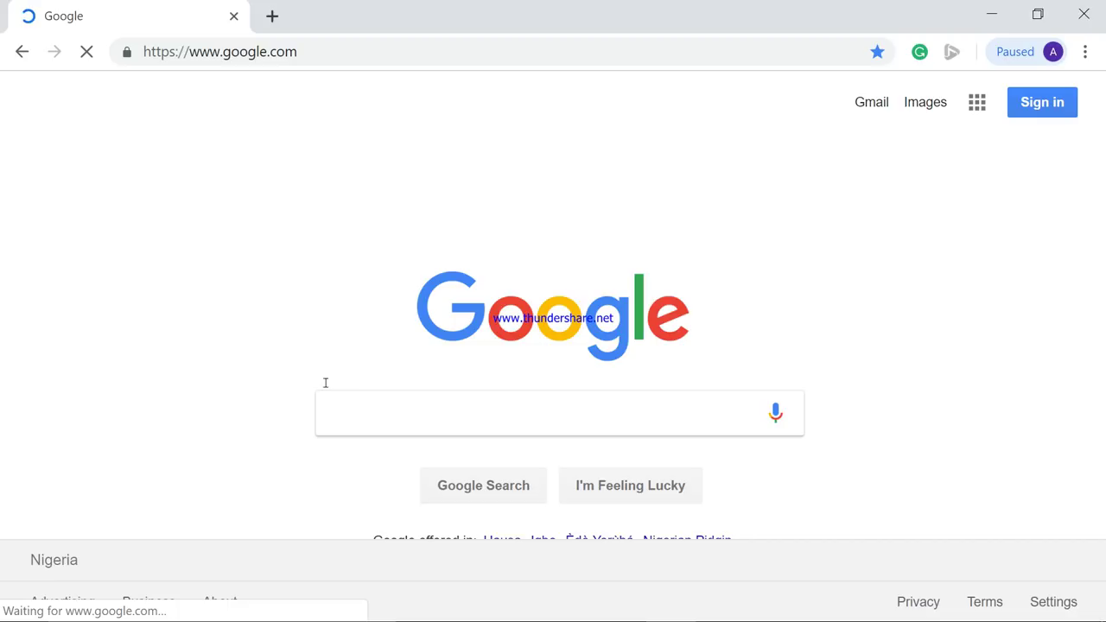
click(427, 418)
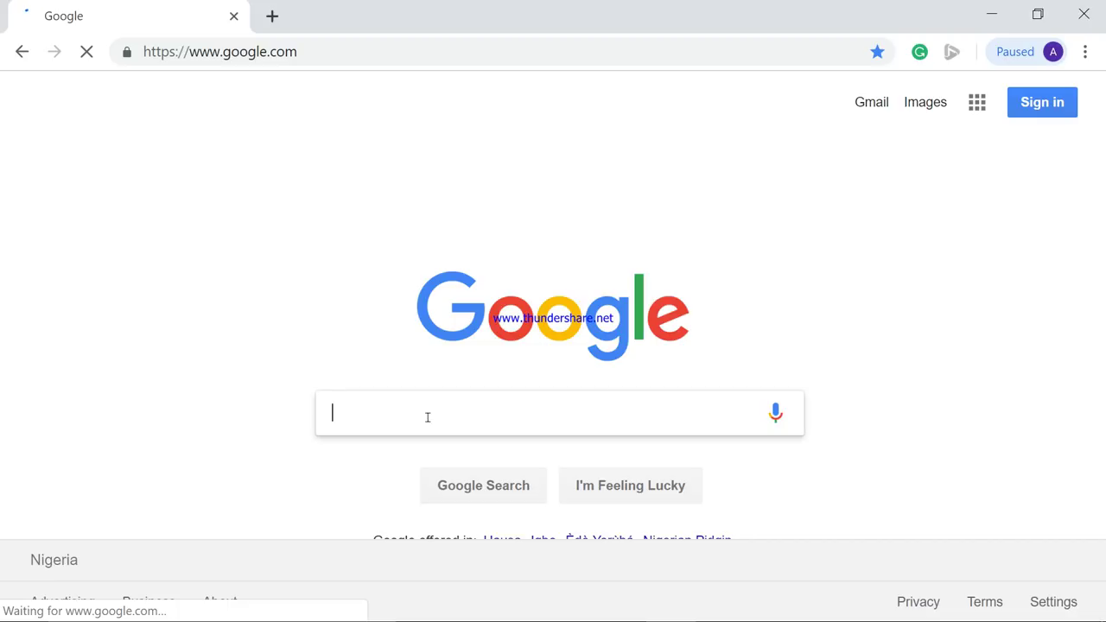
click(352, 414)
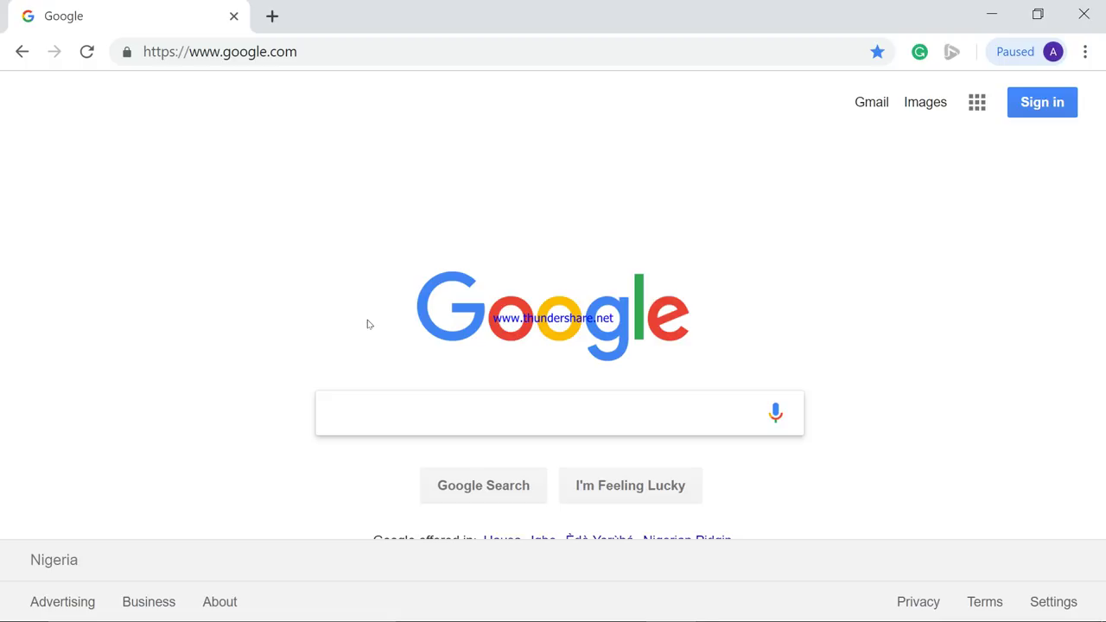
Search Google Images for 'hammer' and bring up options on the wooden-handled hammer picture
text(ha)
text(mmer)
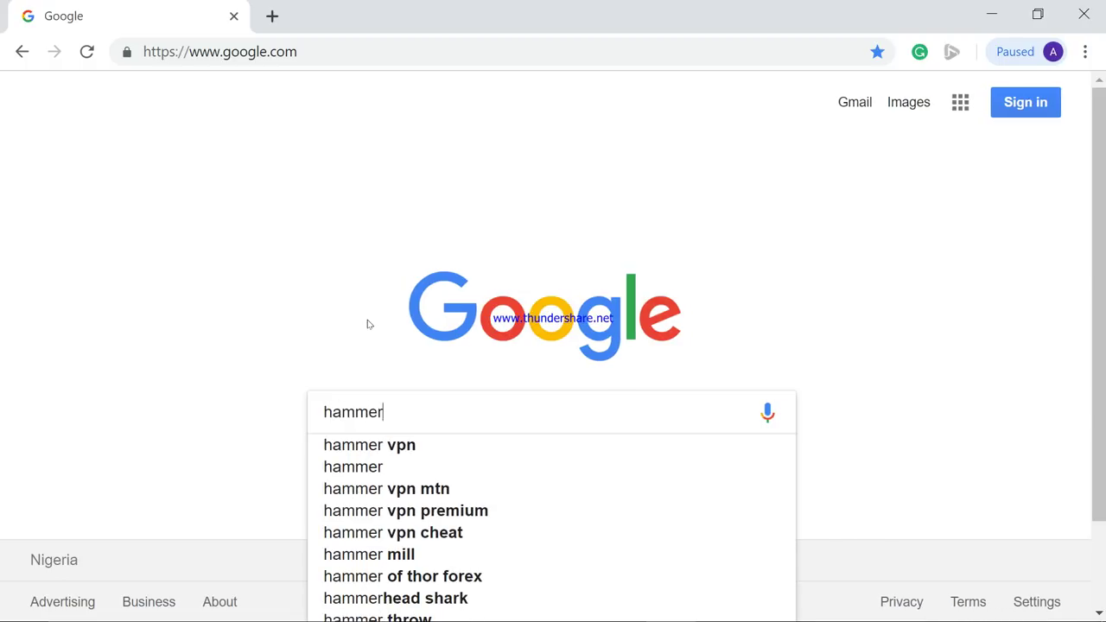
key(Return)
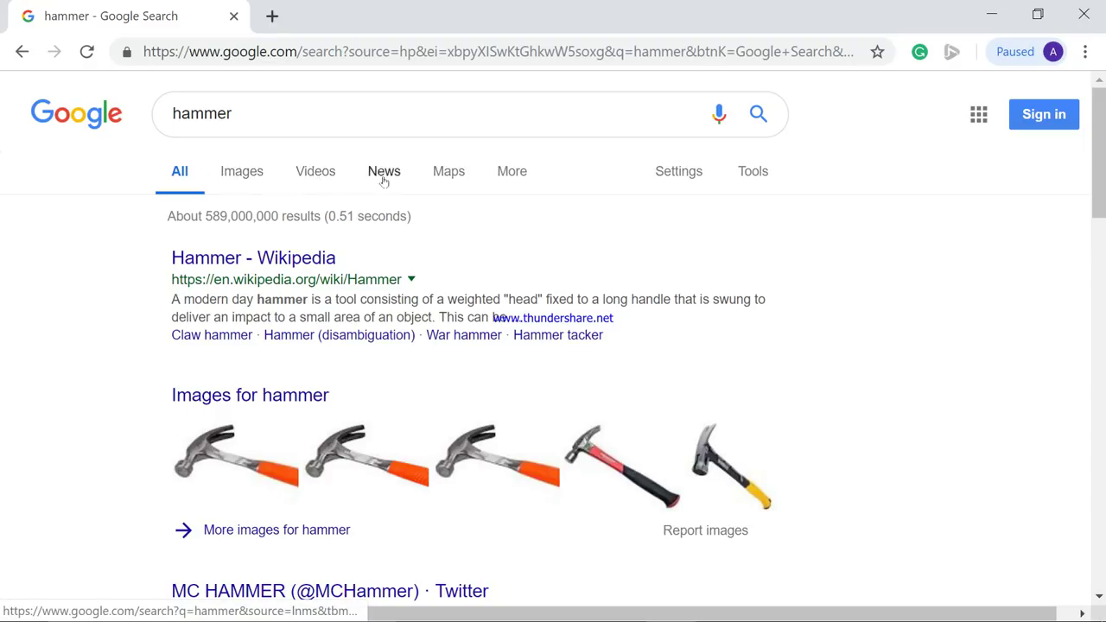
click(245, 175)
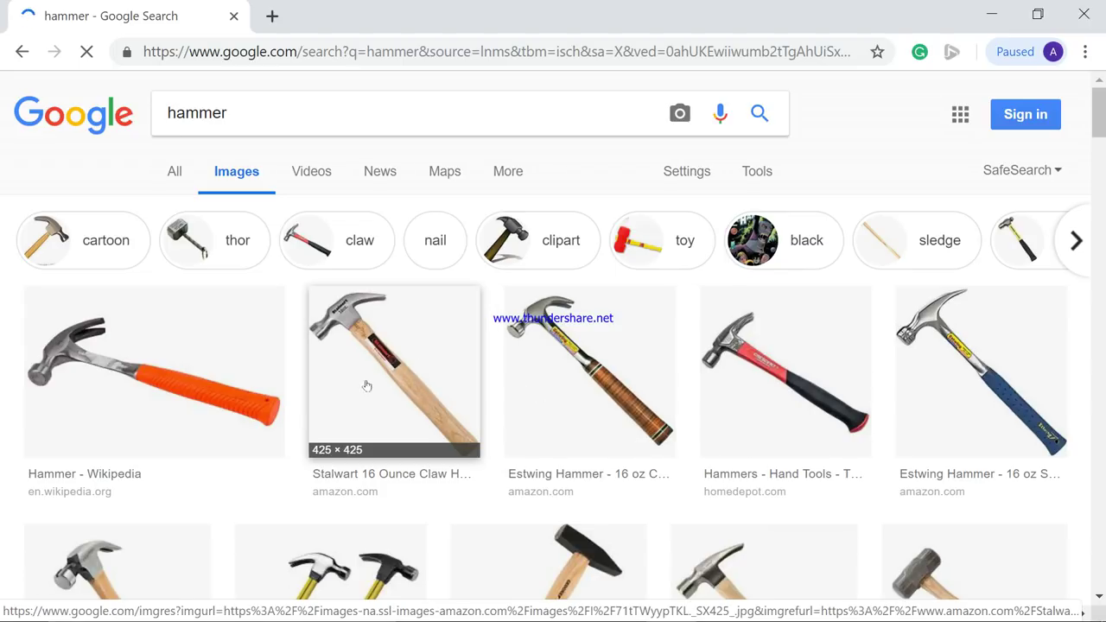
right_click(343, 345)
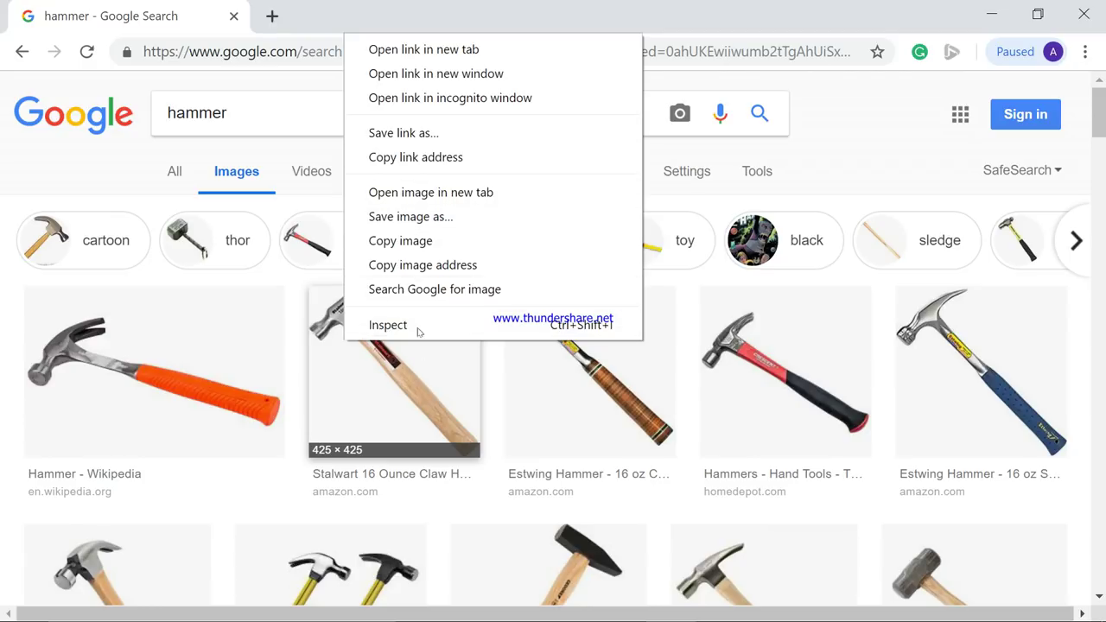
Save the Stalwart claw hammer image to the Desktop, renamed to hammer.jpg
click(414, 217)
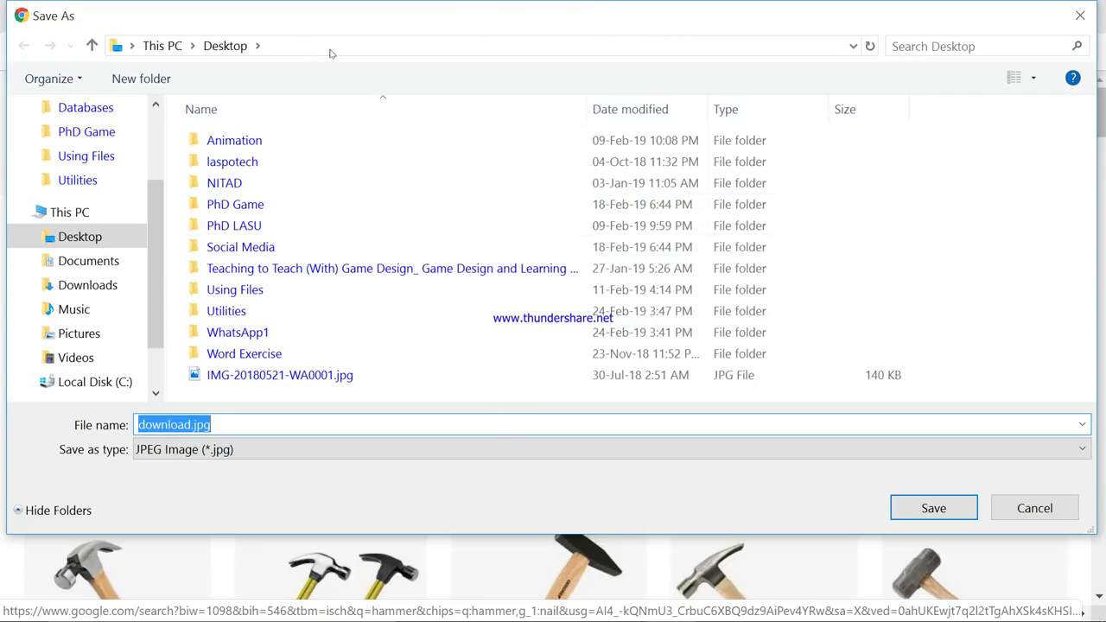
click(292, 48)
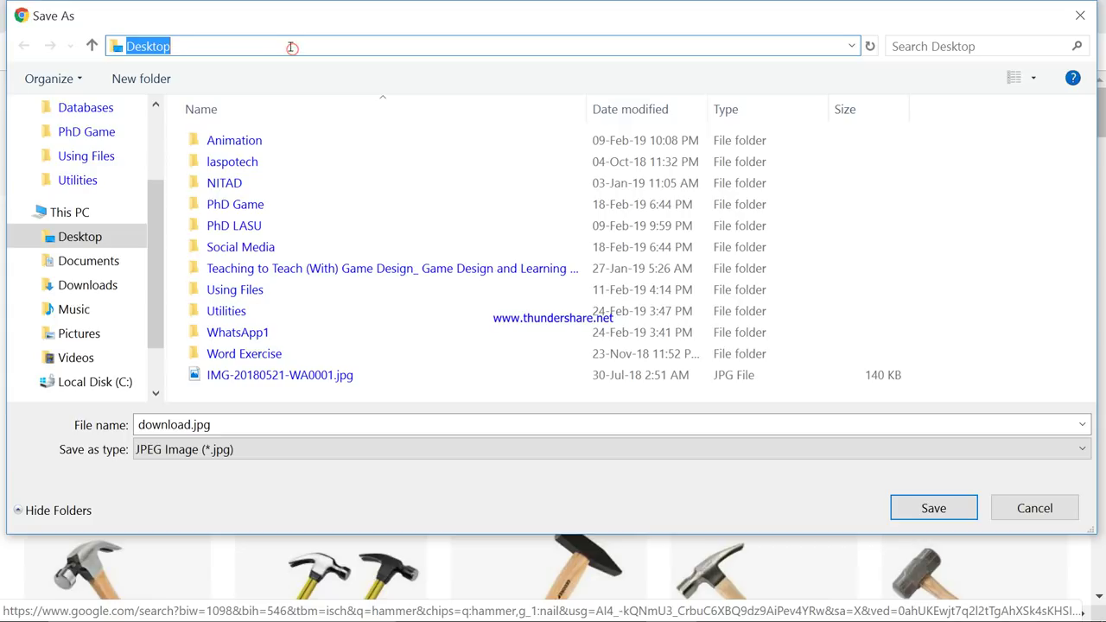
click(290, 47)
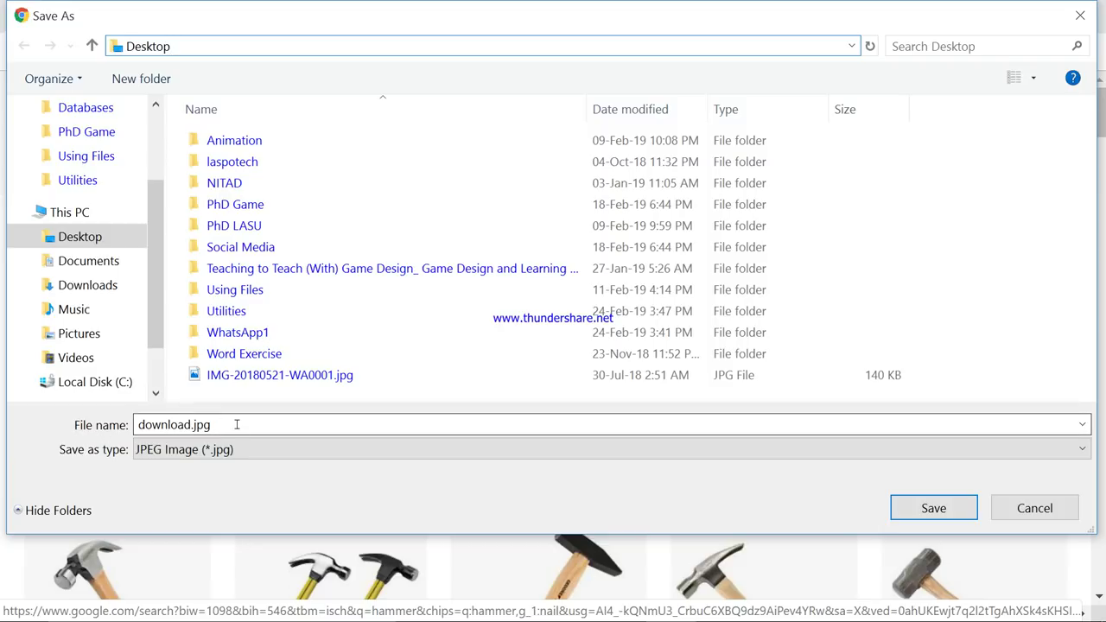
mouse_move(87, 286)
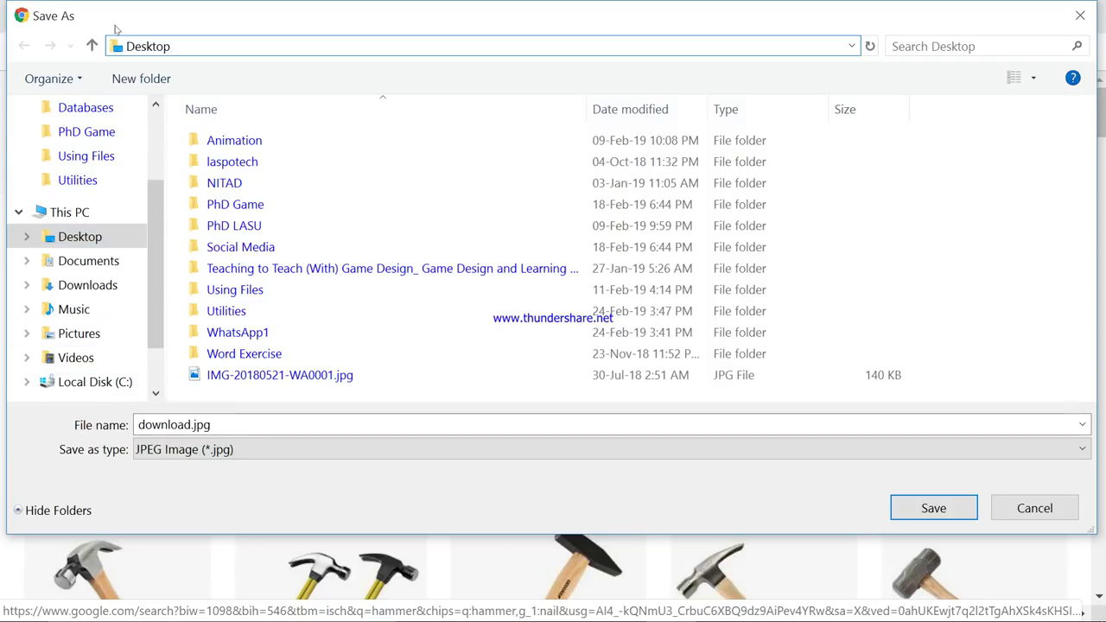
scroll(113, 224, up, 3)
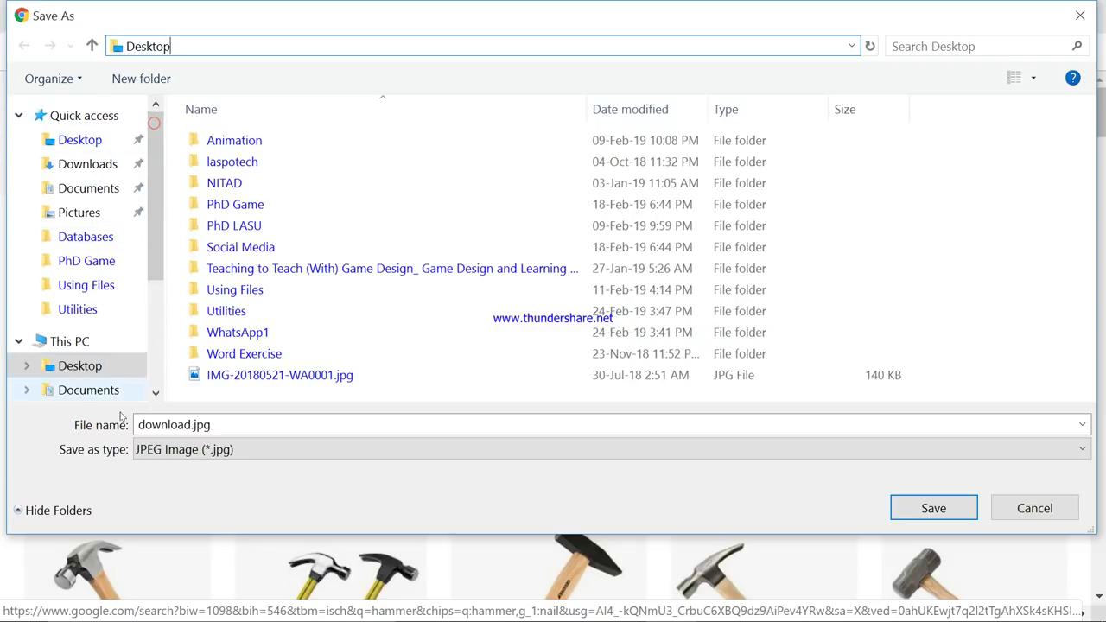
click(229, 423)
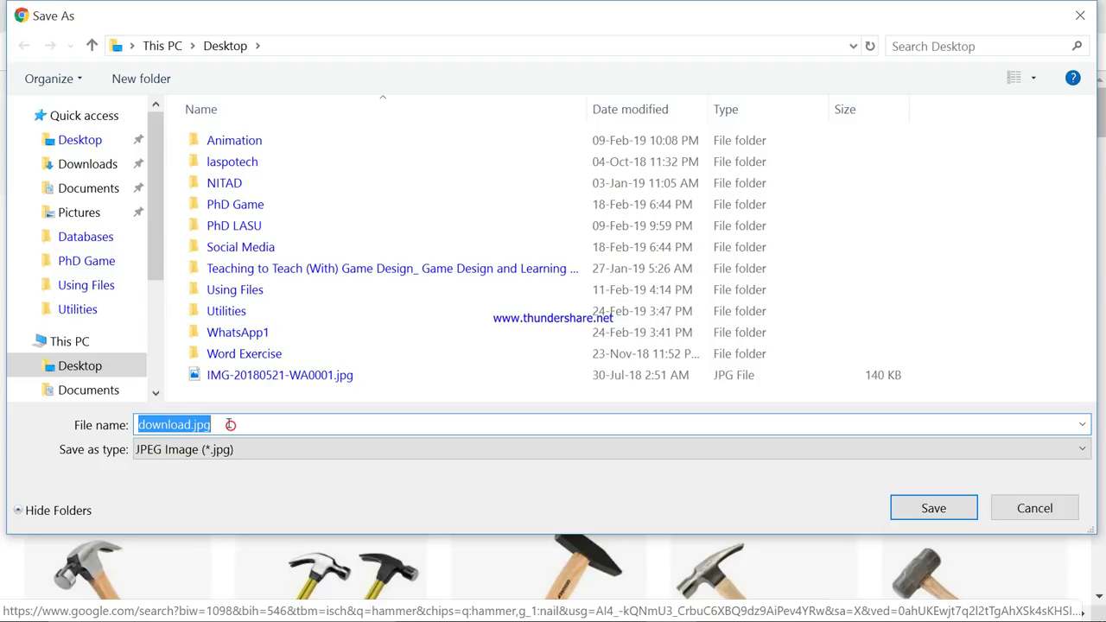
text(hammer)
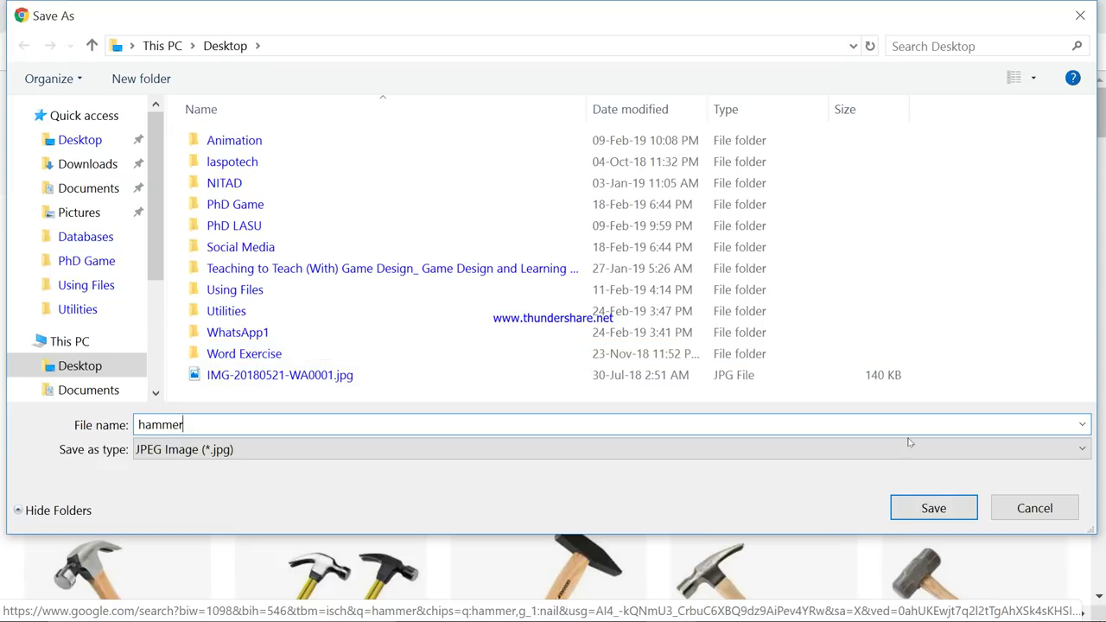
click(934, 510)
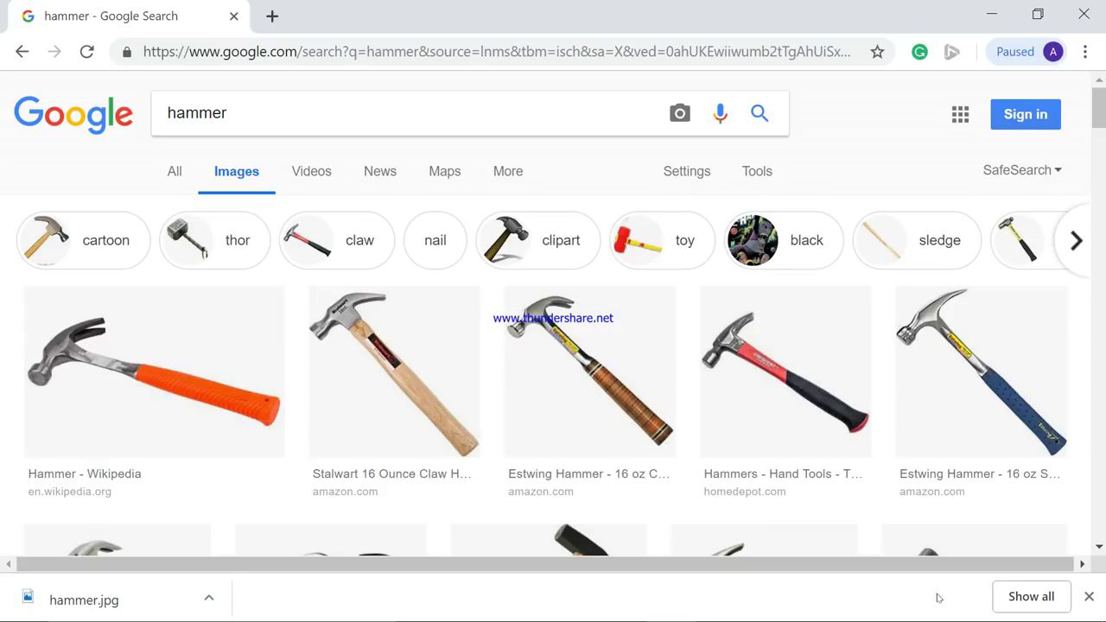
Minimise Chrome, start Word 2013 from the Start menu and create a blank document
click(992, 18)
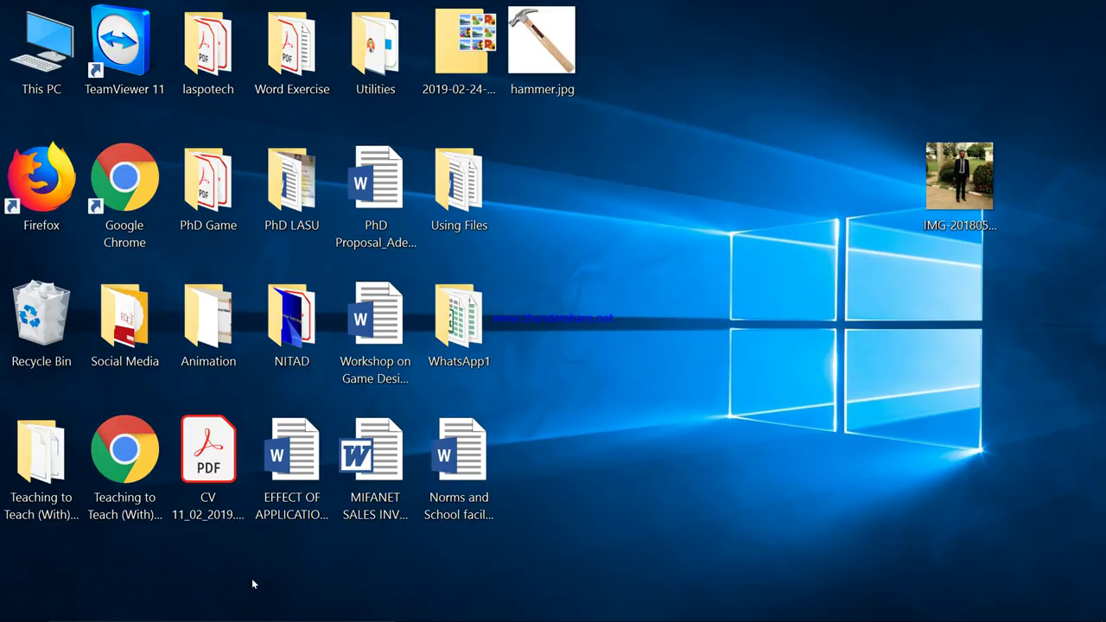
mouse_move(24, 616)
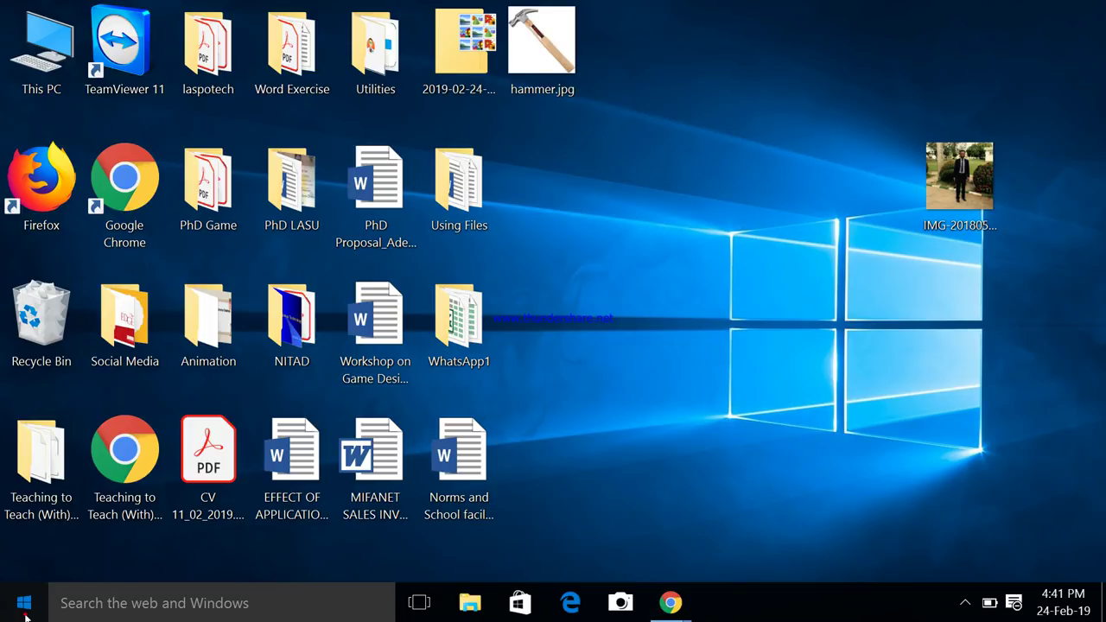
click(24, 603)
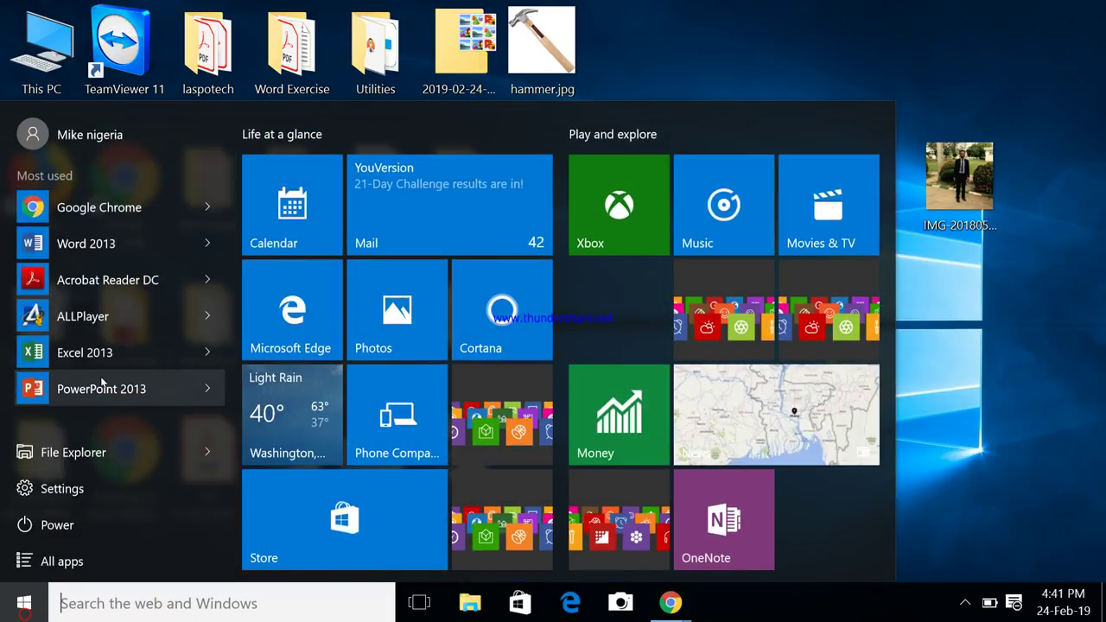
click(87, 244)
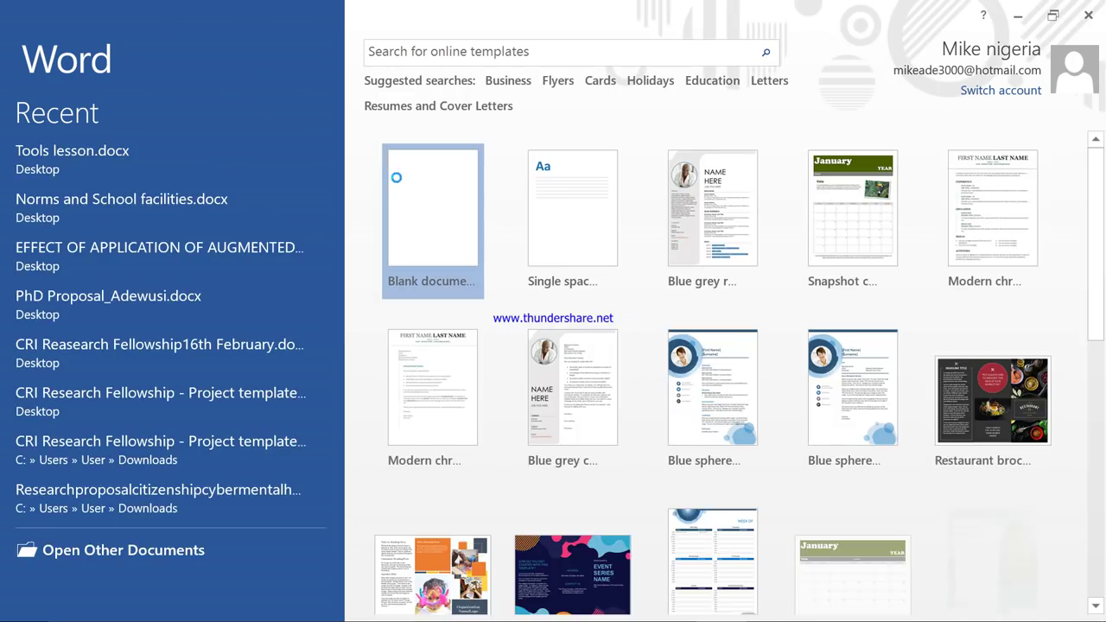
click(427, 211)
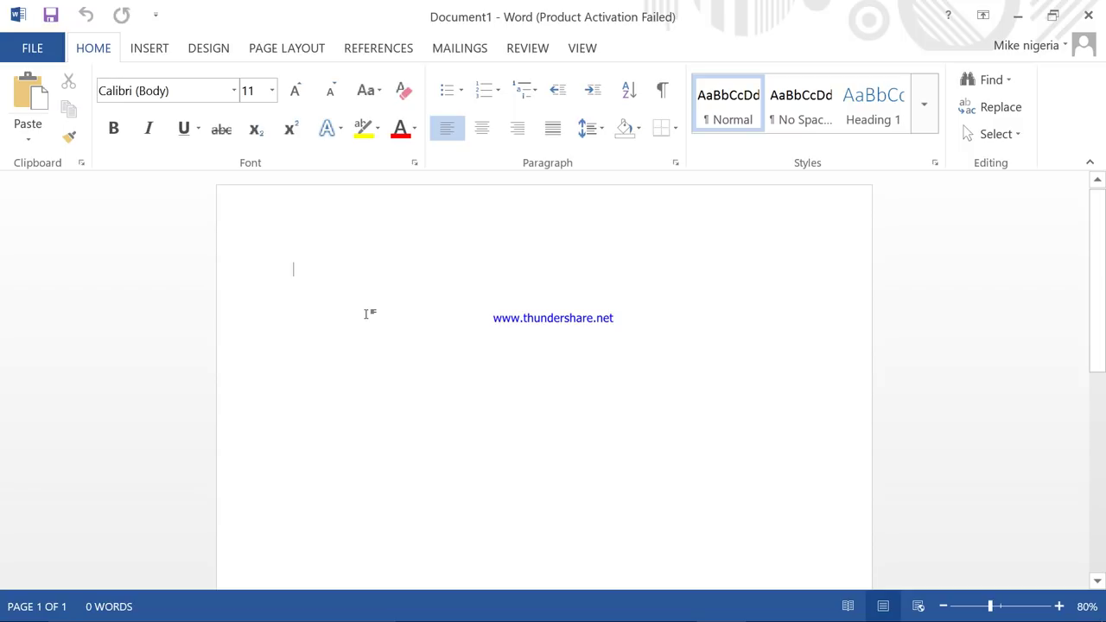
Type the first line 'Topic: Tools', fixing a typo, and start a new line
text(T)
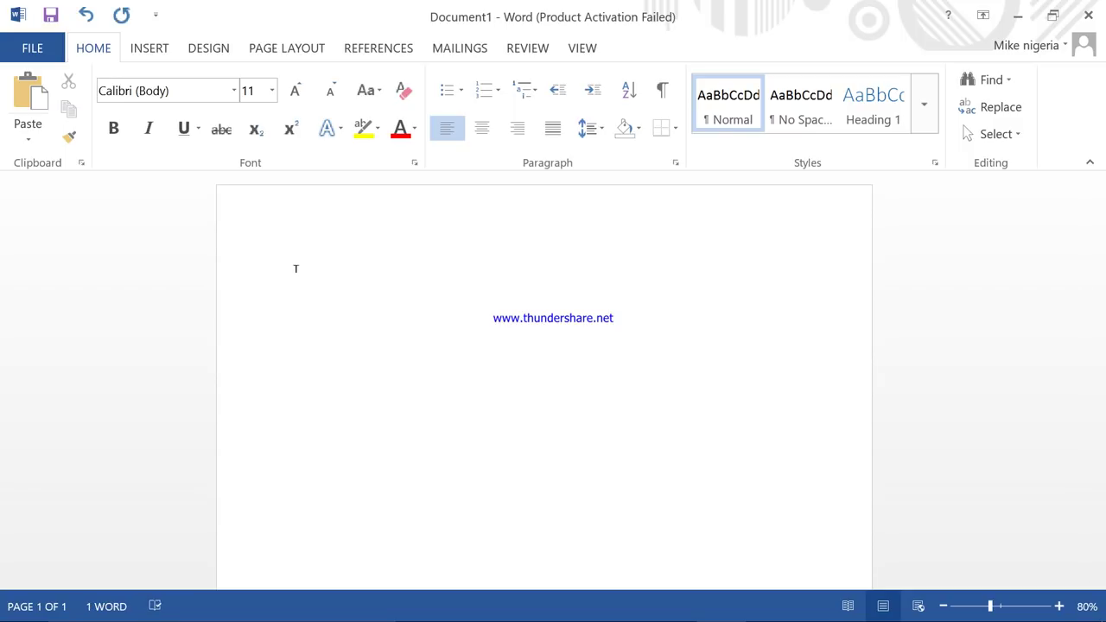
text(p)
key(BackSpace)
text(opi)
text(c: )
text(T)
text(ools)
key(Return)
Add 'Behavioral Objective:' with corrected spelling, then start a fresh line
text(Be)
text(hav)
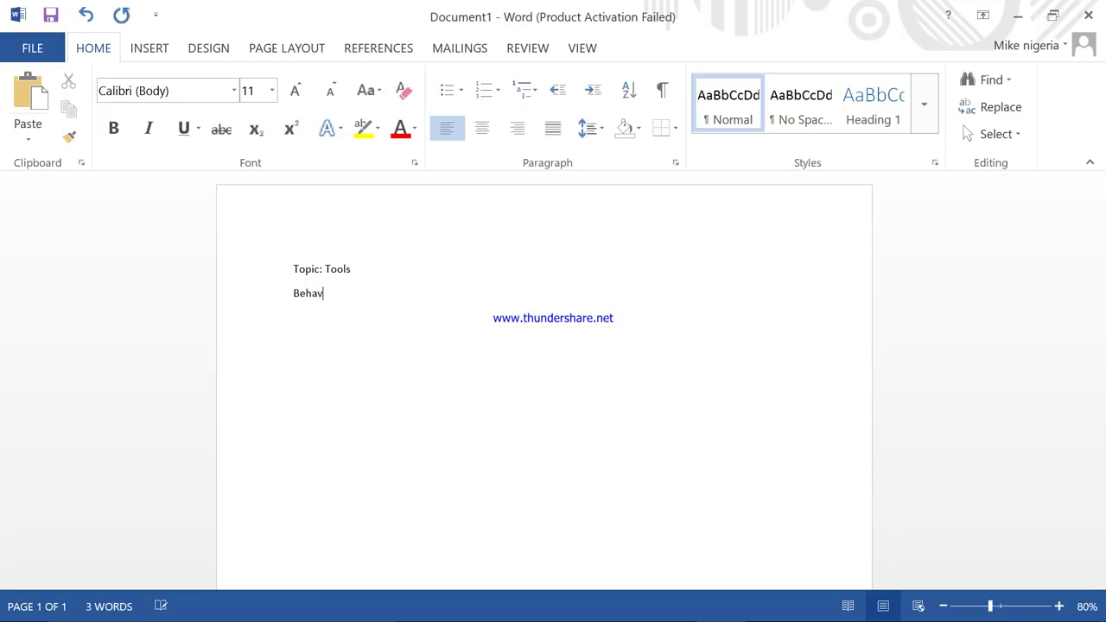
text(ioural )
text(Ob)
text(jtive)
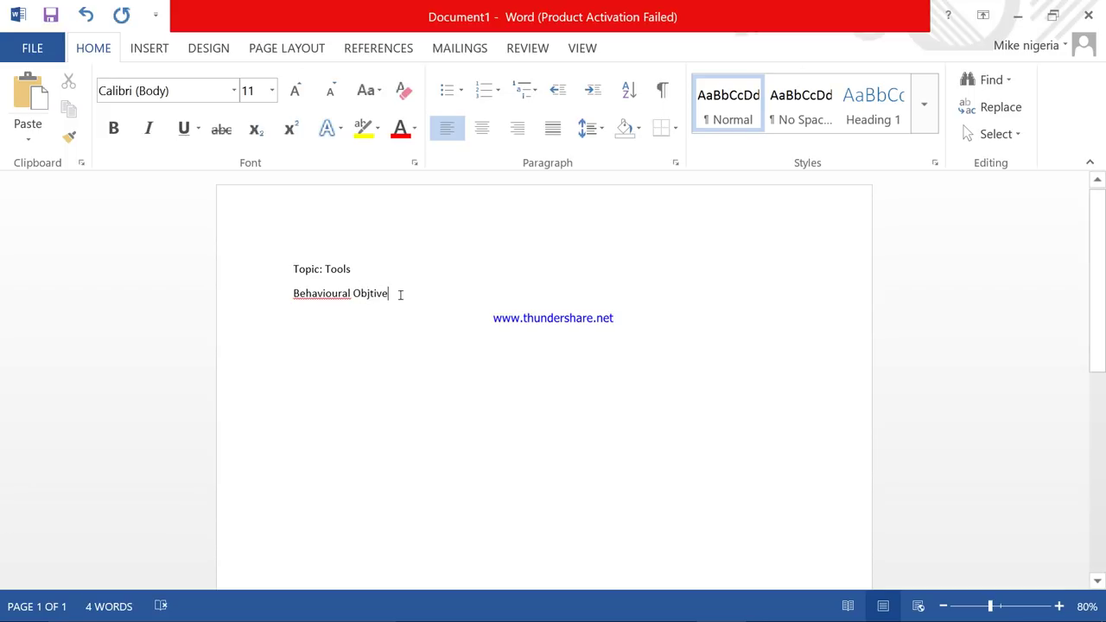
key(BackSpace)
key(BackSpace)
key(BackSpace)
key(BackSpace)
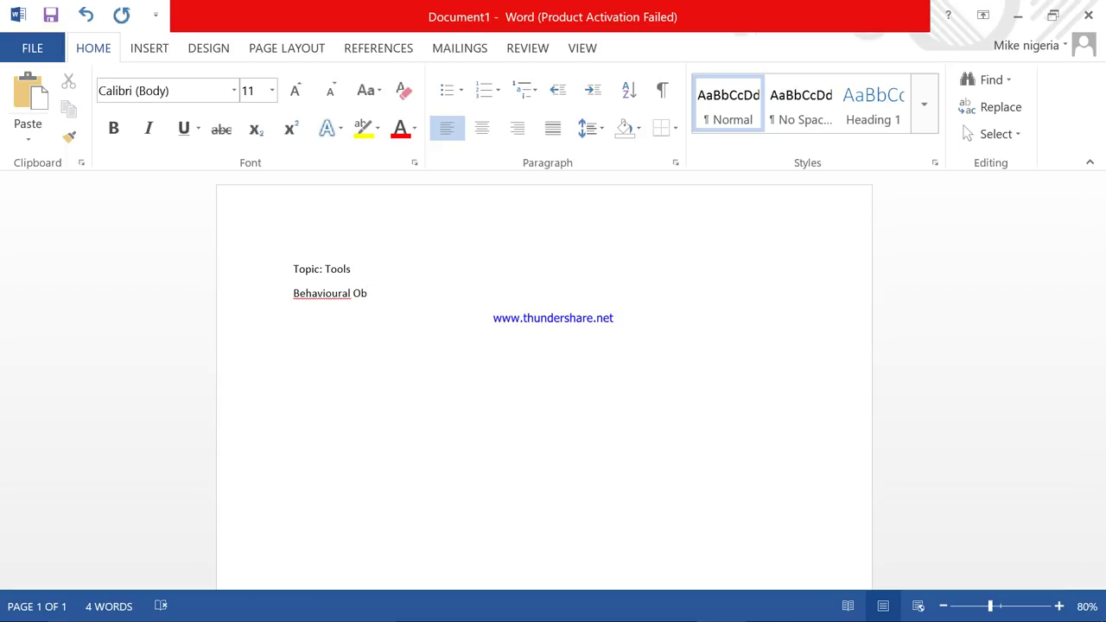
text(je)
text(ctive)
text(:)
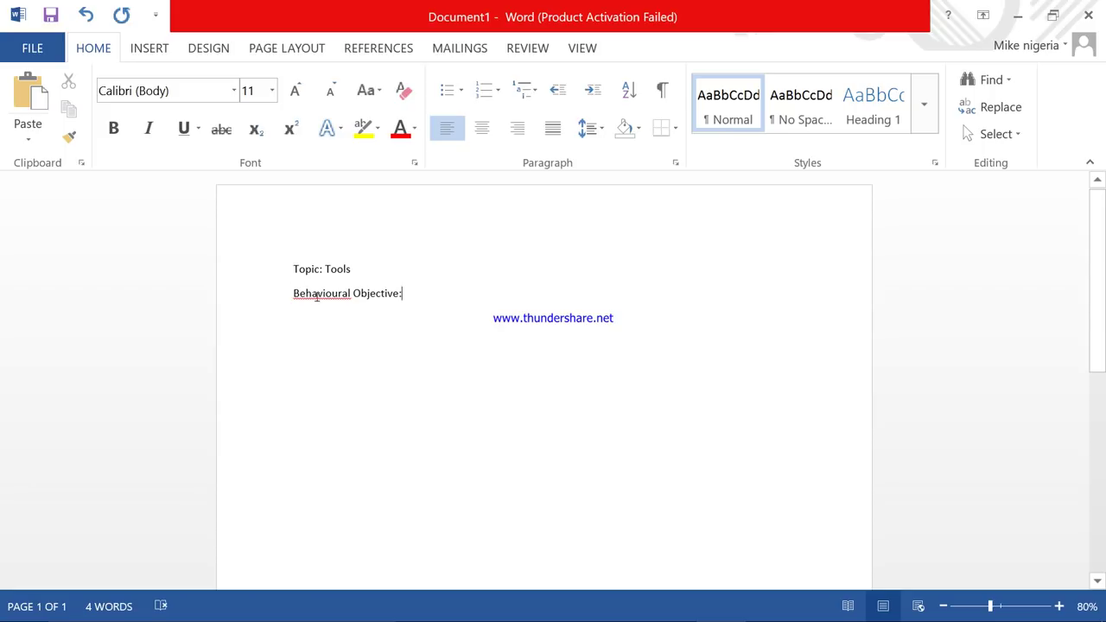
right_click(318, 296)
click(454, 315)
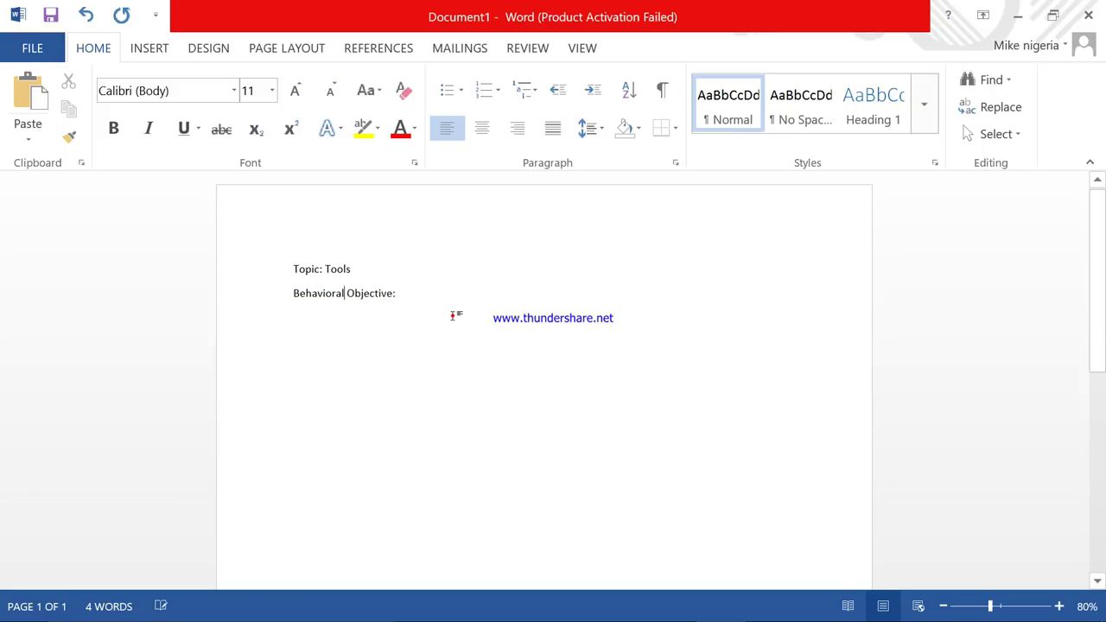
key(Return)
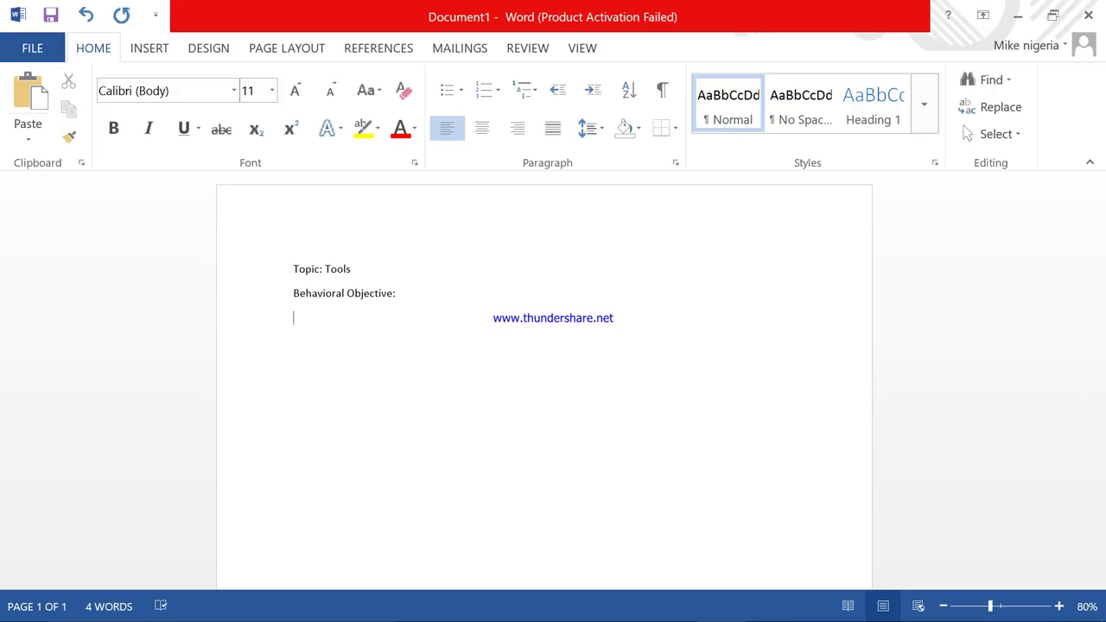
Type 'At the end of the lesson students should be able to' with points 1 and 2, then minimise Word
text(At th)
text(e end o)
text(f the)
text(lesson)
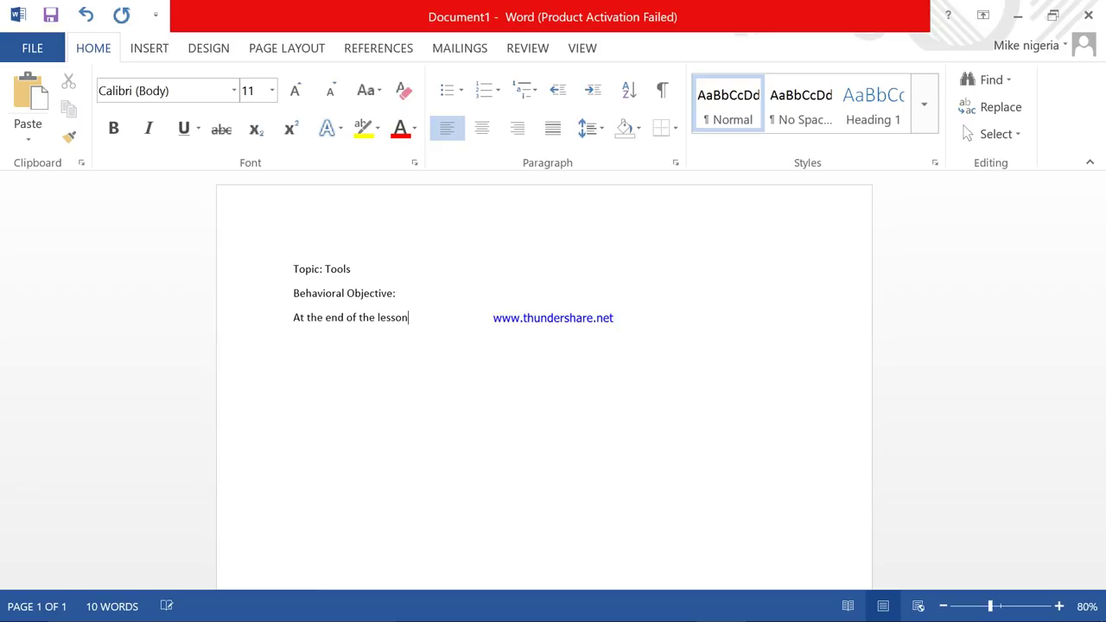
text(stud)
text(ents sh)
text(ould be )
text(able)
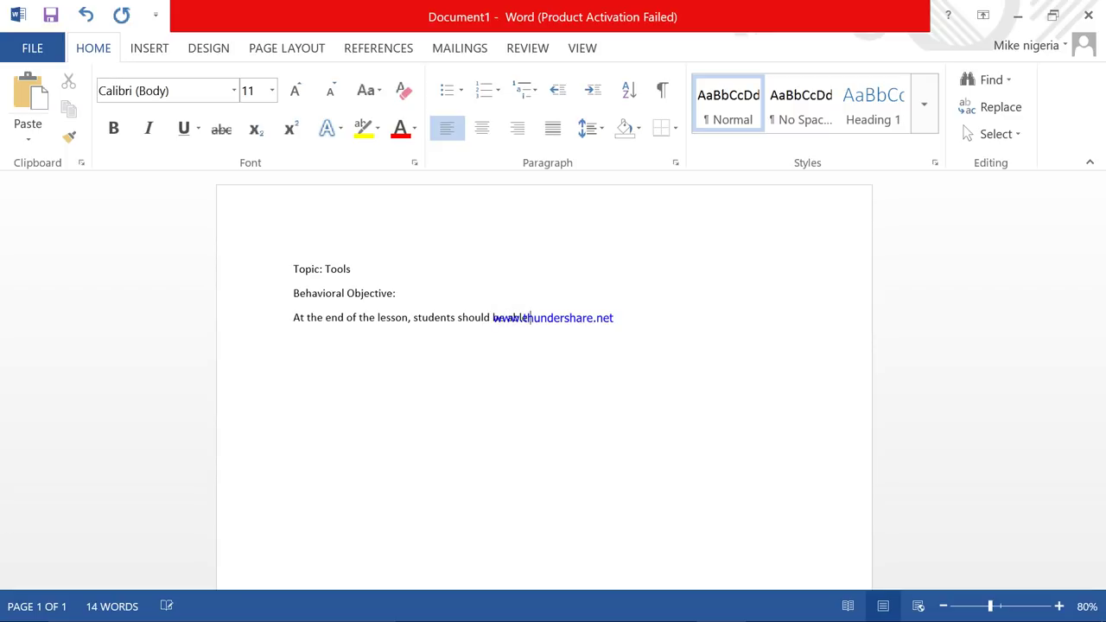
text(to )
text(1)
text(.)
text(2.)
key(Return)
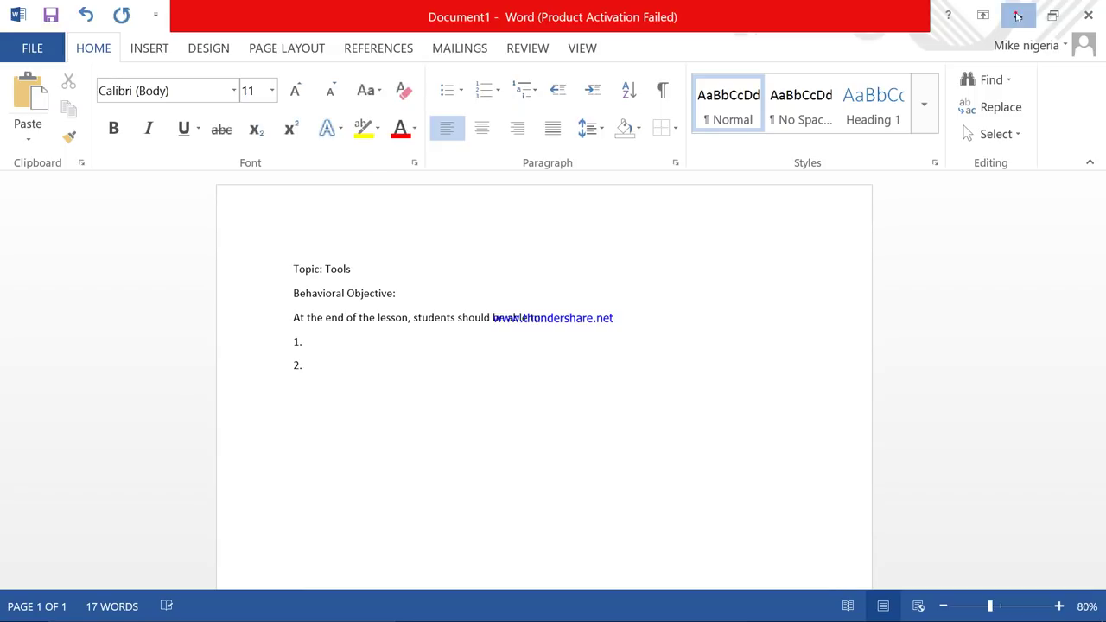
click(1018, 16)
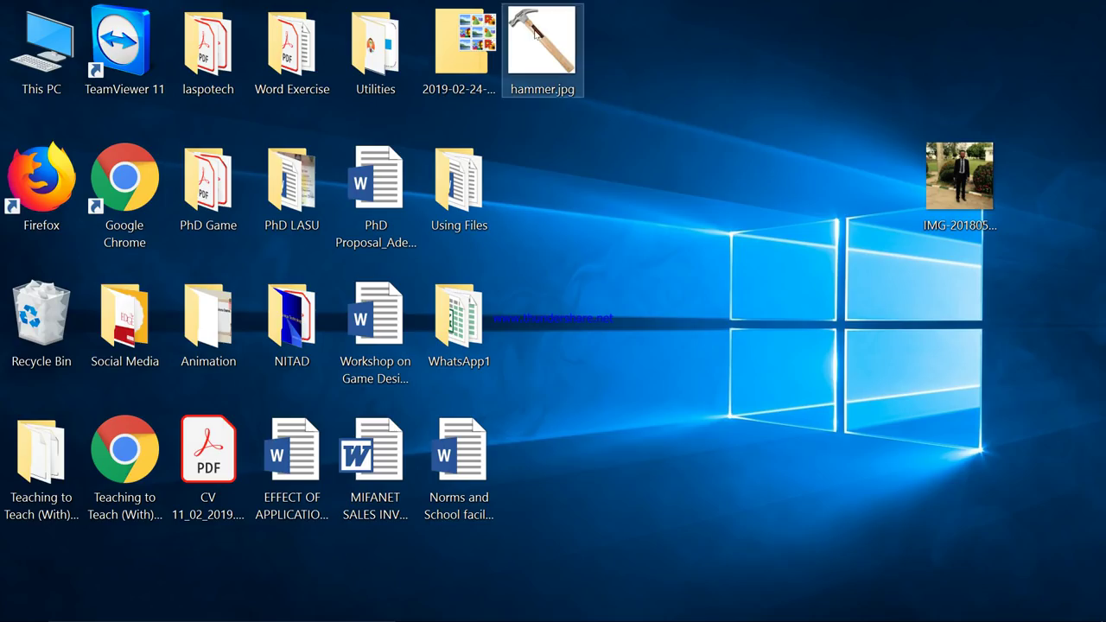
Copy hammer.jpg from the desktop, paste it into Word below point 2, and label it 'Hammer'
right_click(536, 33)
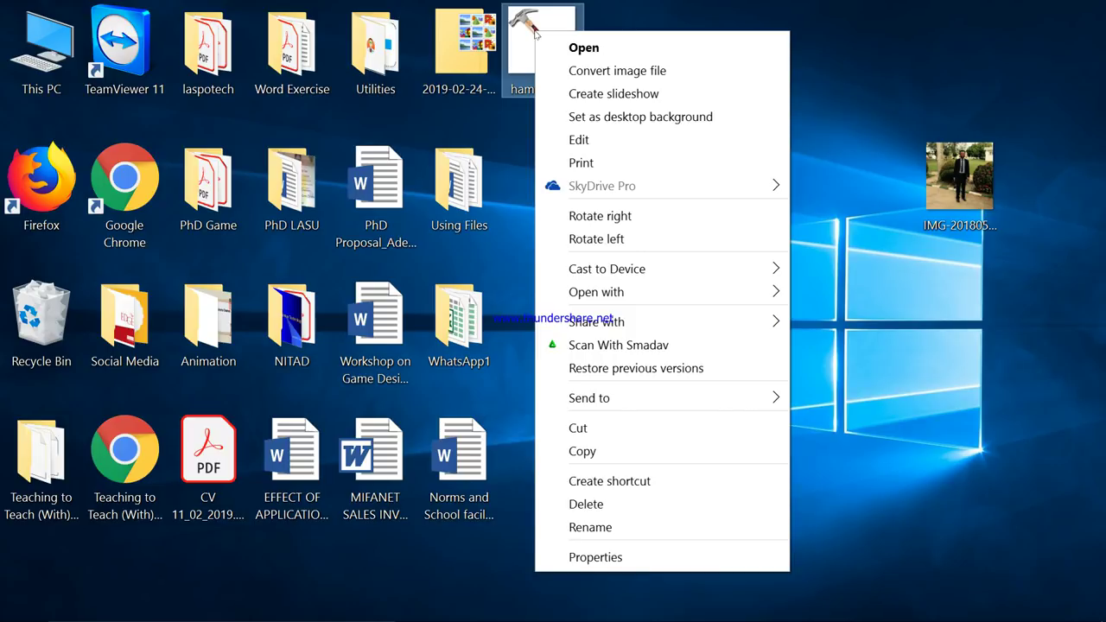
click(626, 453)
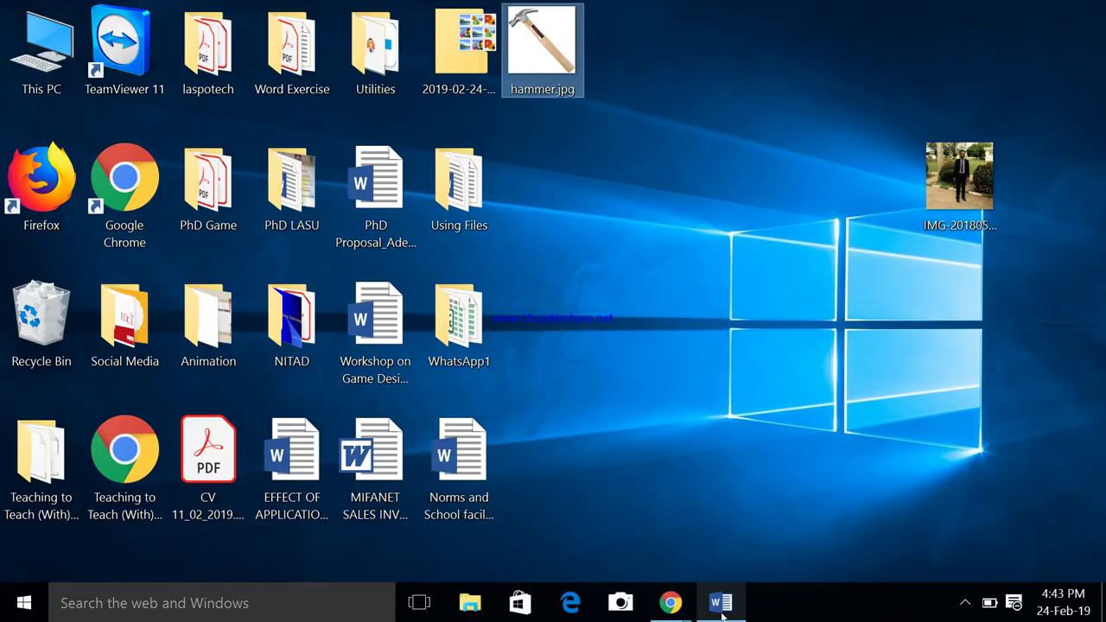
click(721, 609)
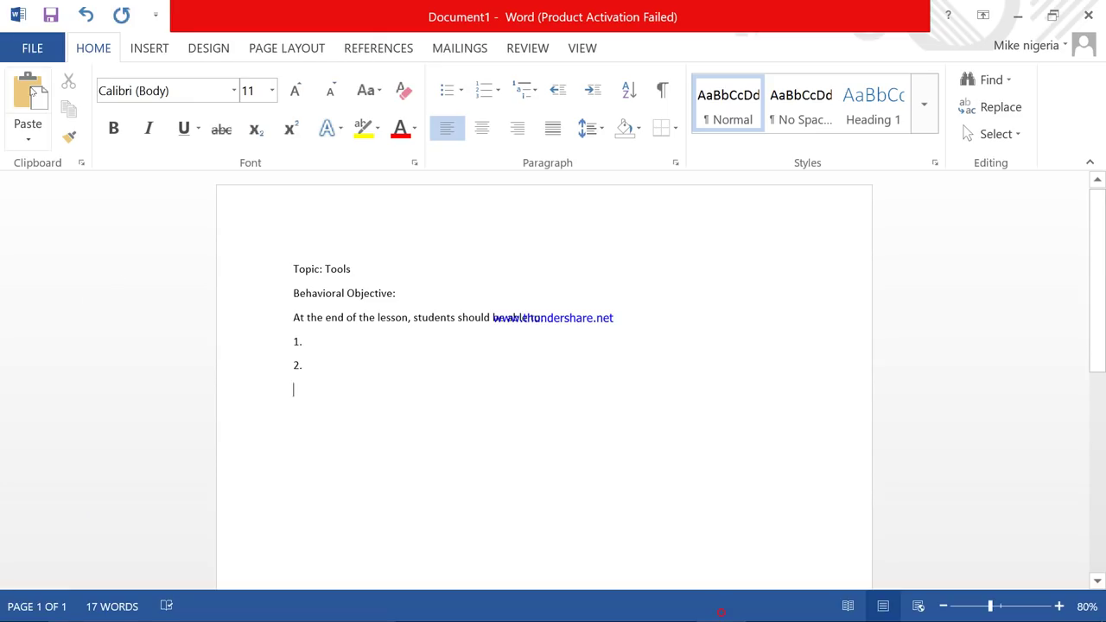
key(ctrl+v)
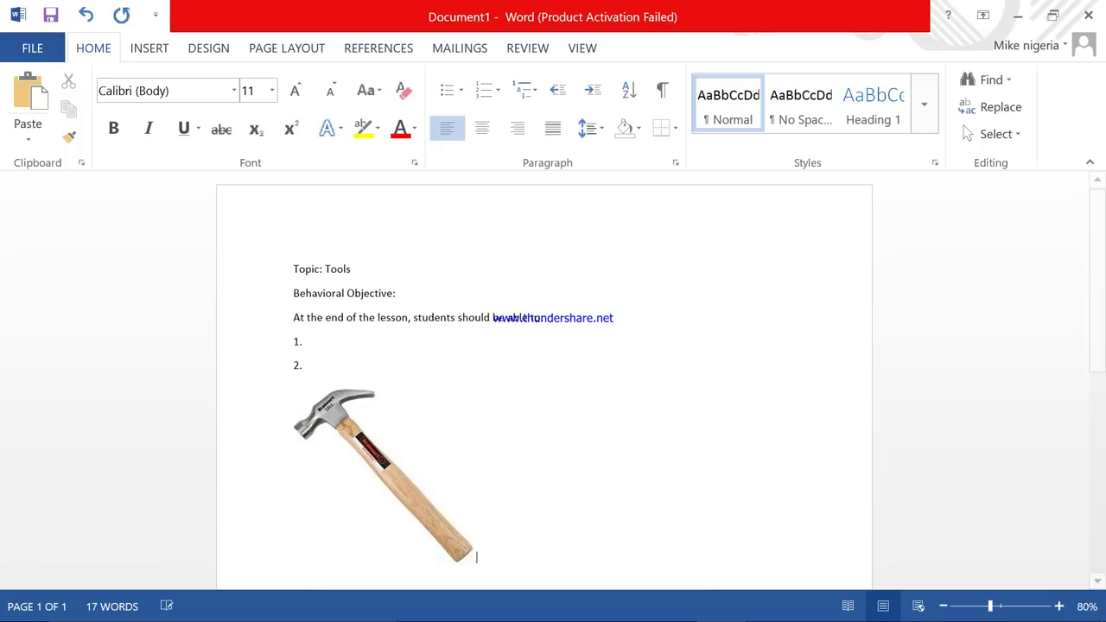
text(H)
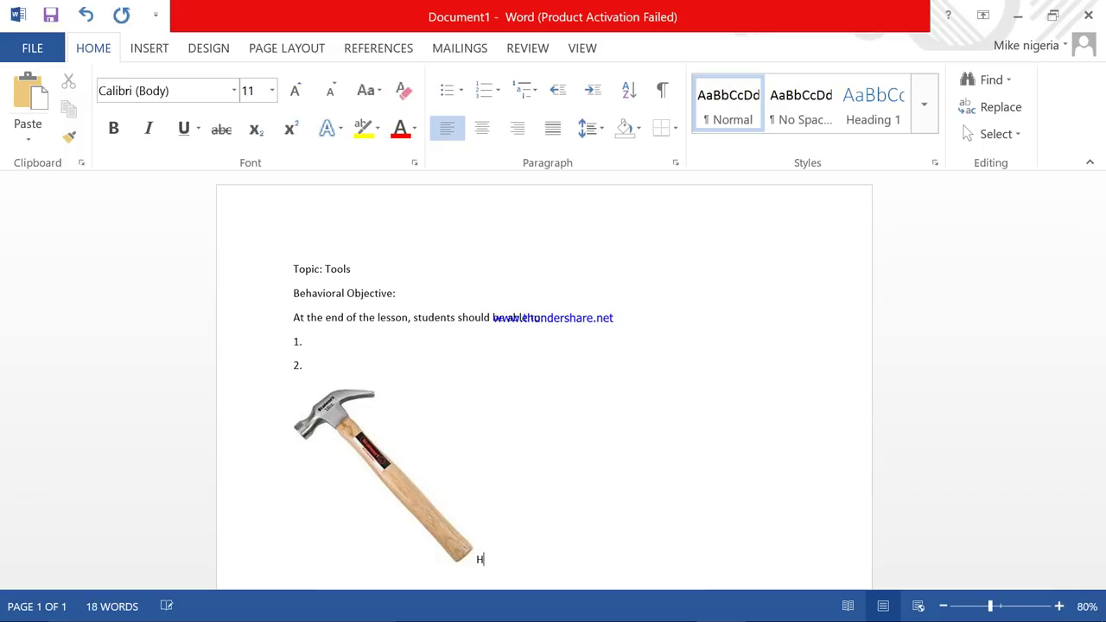
text(ammer)
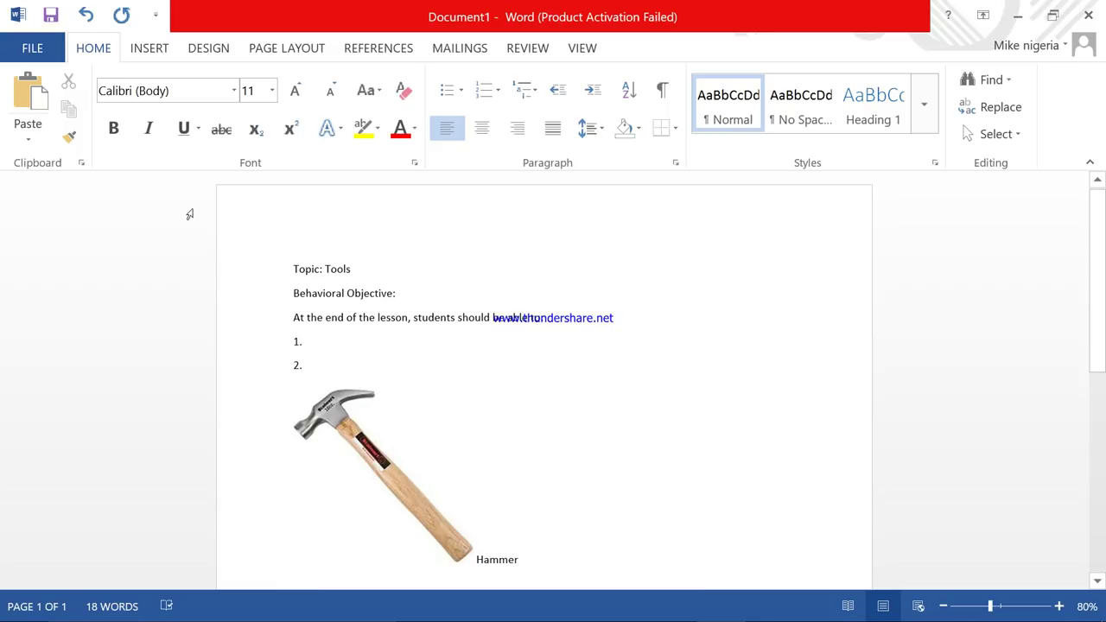
Save the document to the Desktop as a .docx named with the student's matric number
click(18, 49)
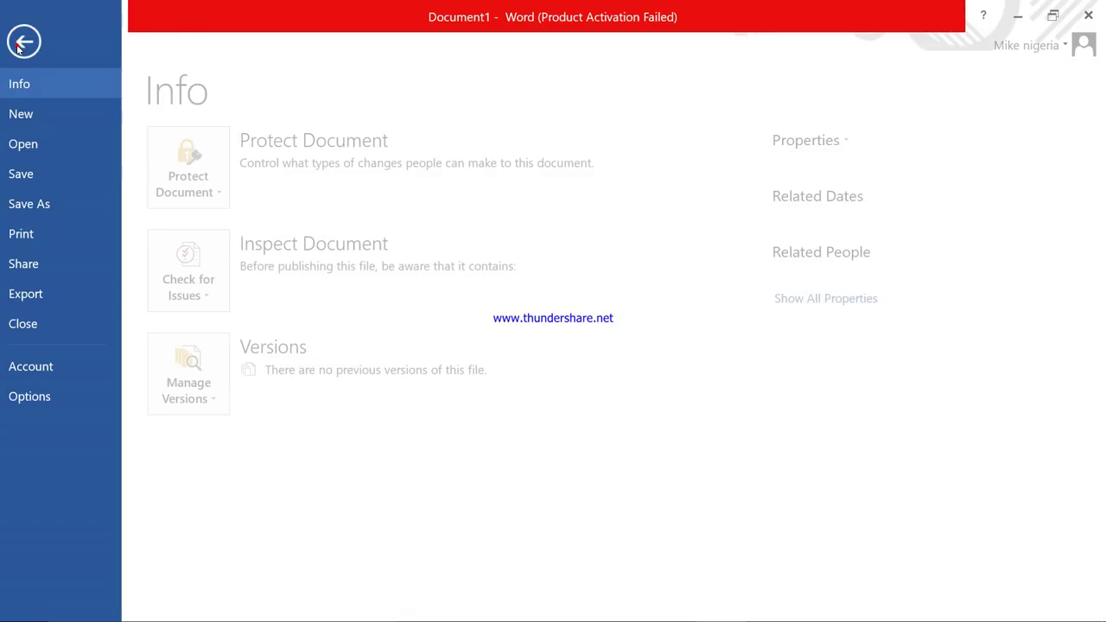
click(59, 204)
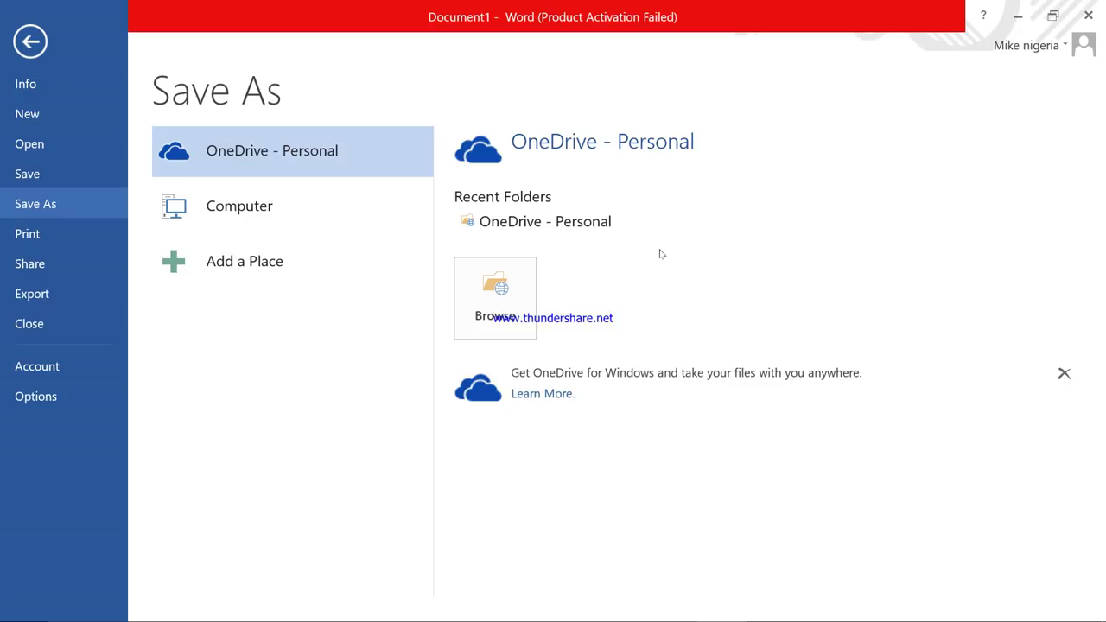
click(235, 212)
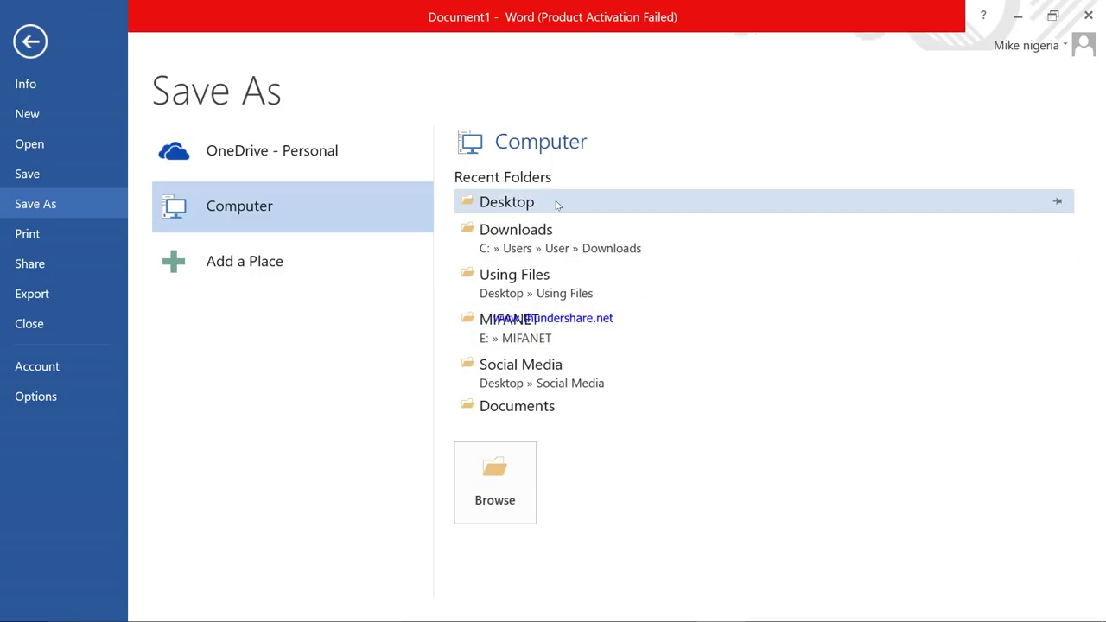
click(513, 200)
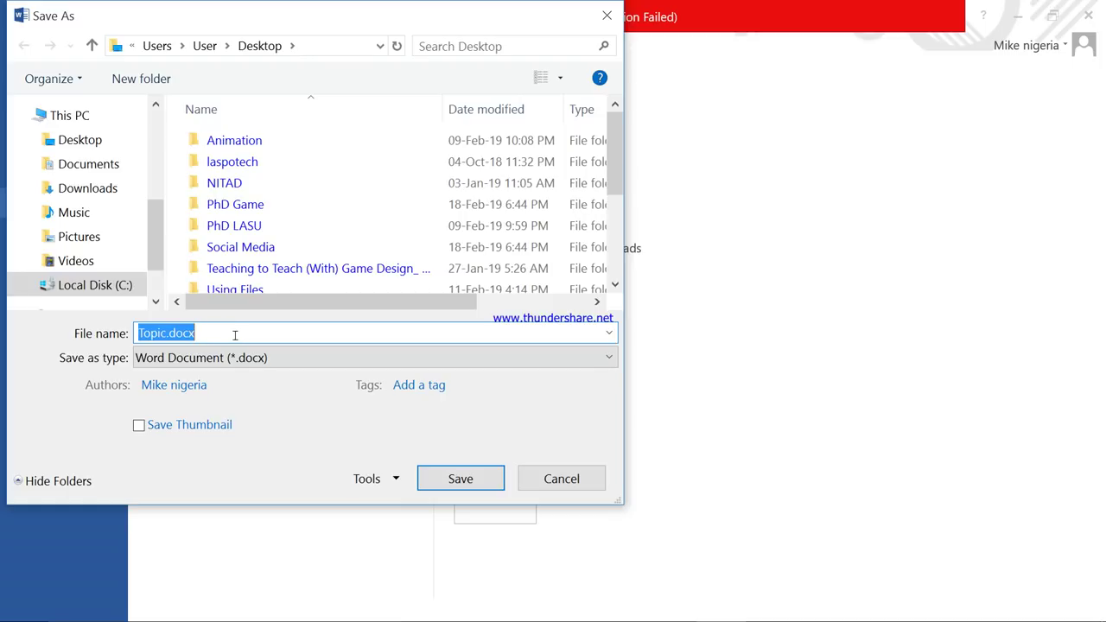
text(07)
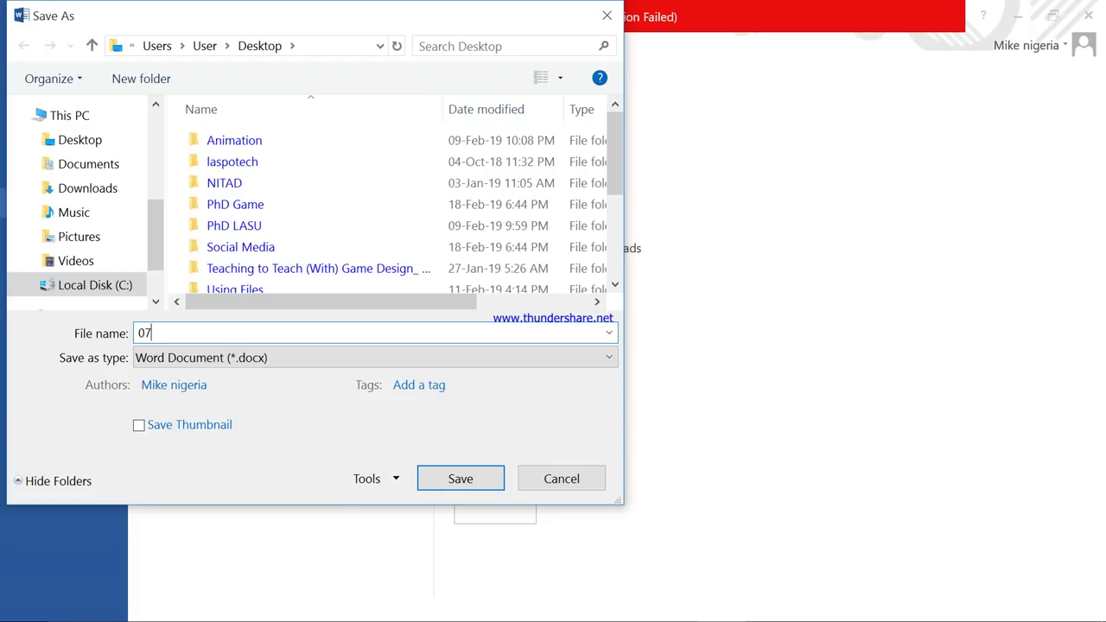
text(0)
text(2111)
text(021)
text(1)
text(1)
click(460, 480)
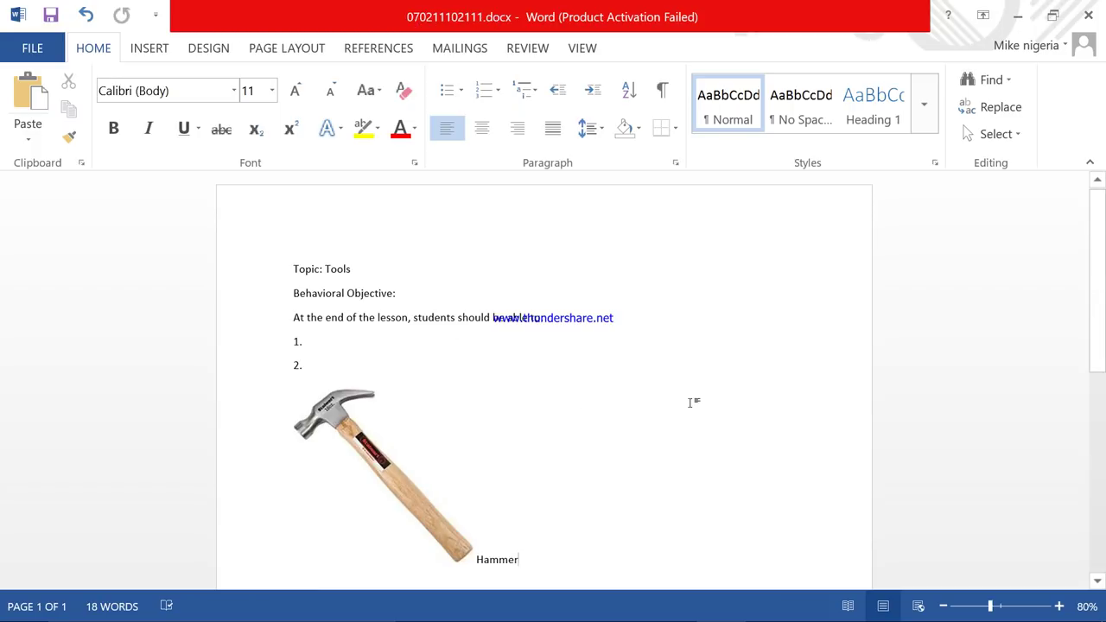
Close Word, return to the Yahoo Mail window in Chrome, and sign out of the account
click(1090, 14)
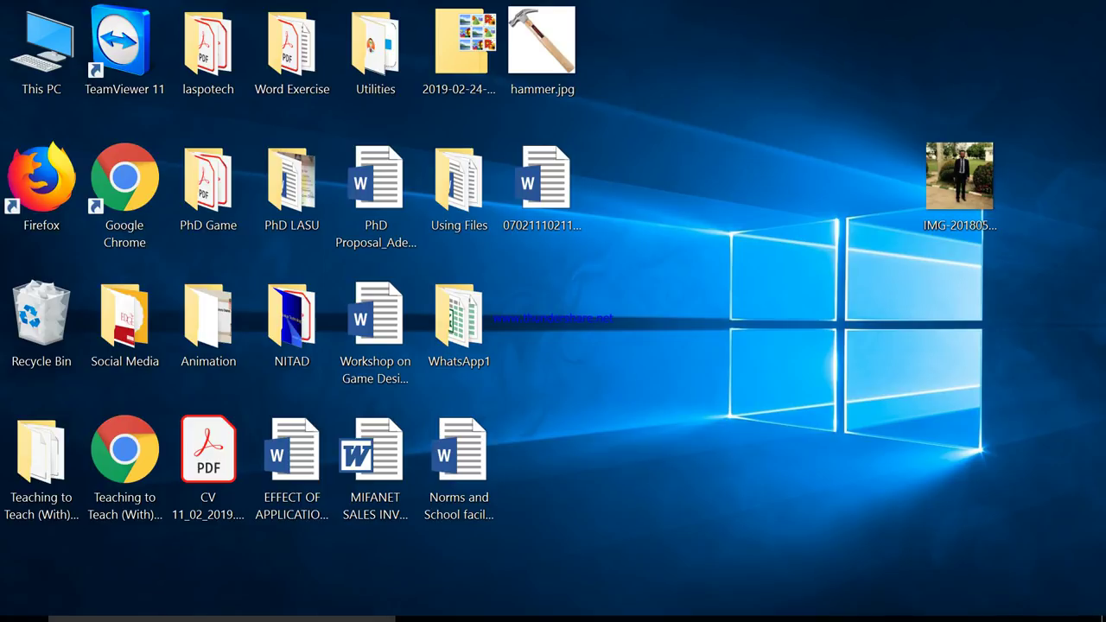
click(672, 605)
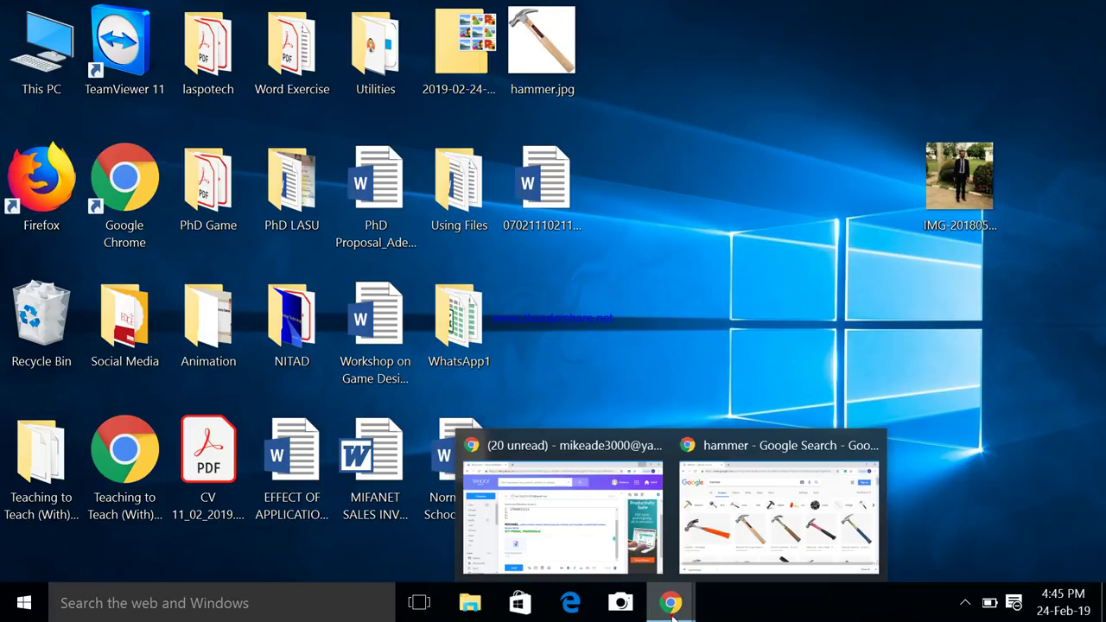
mouse_move(559, 510)
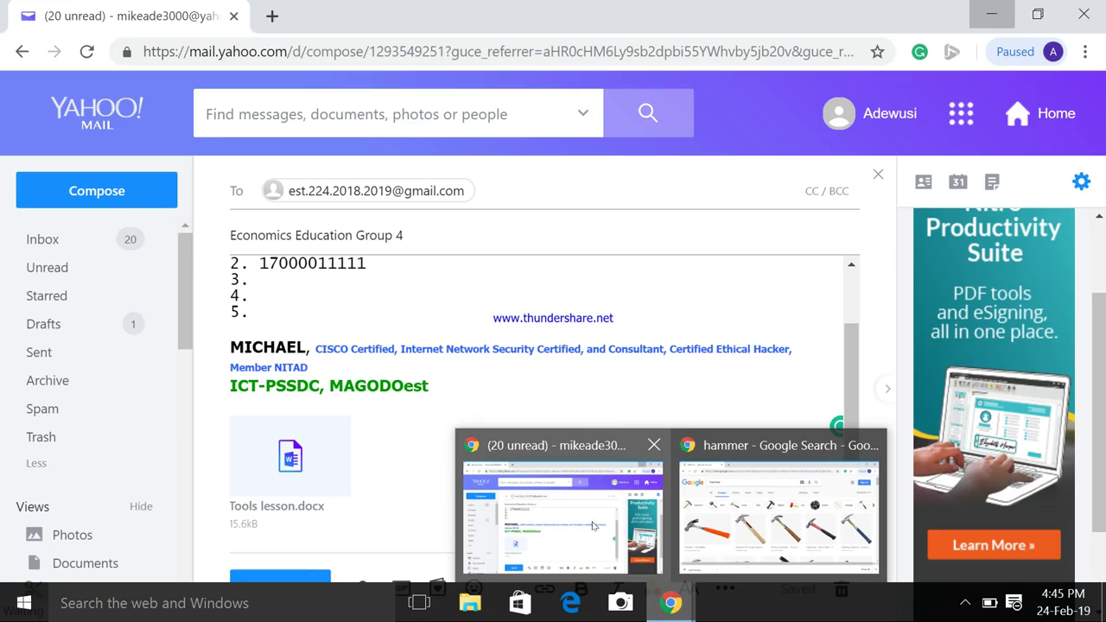
click(591, 523)
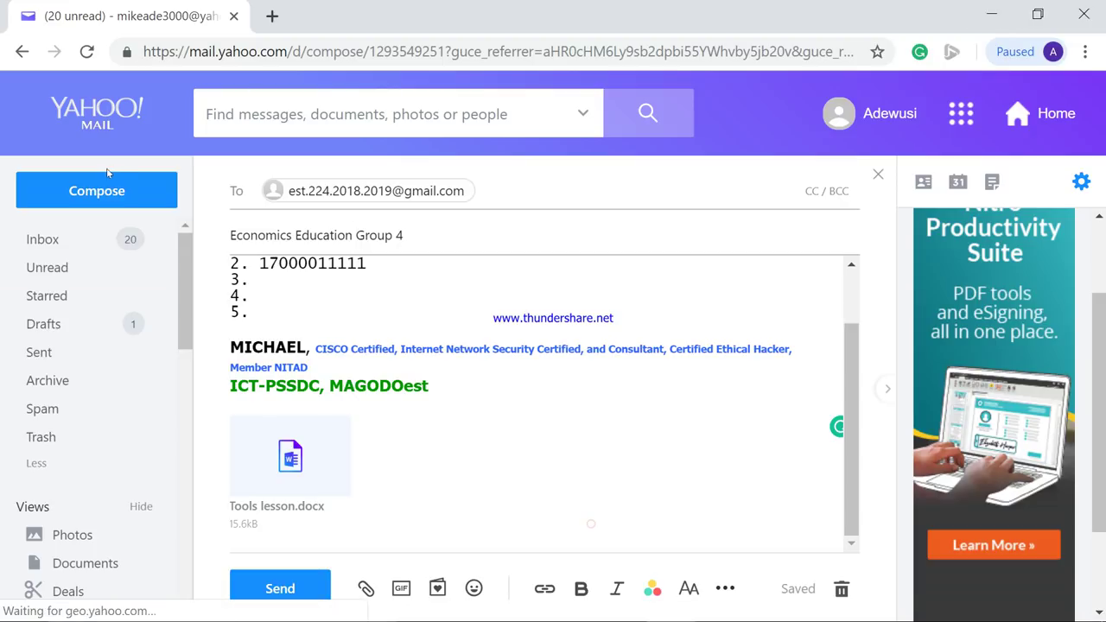
click(888, 114)
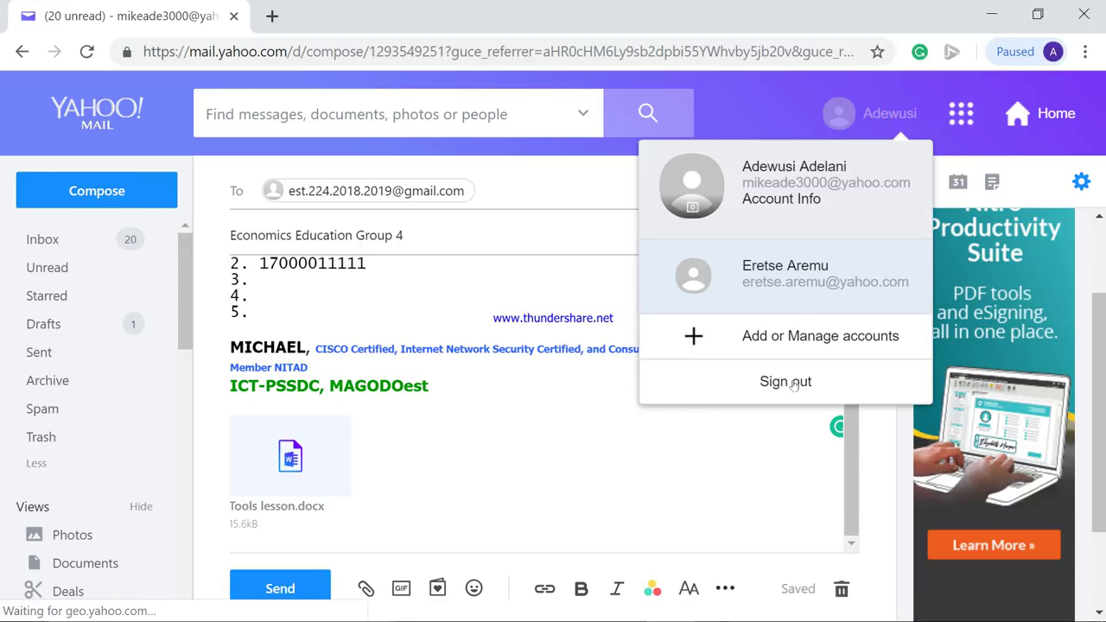
click(794, 382)
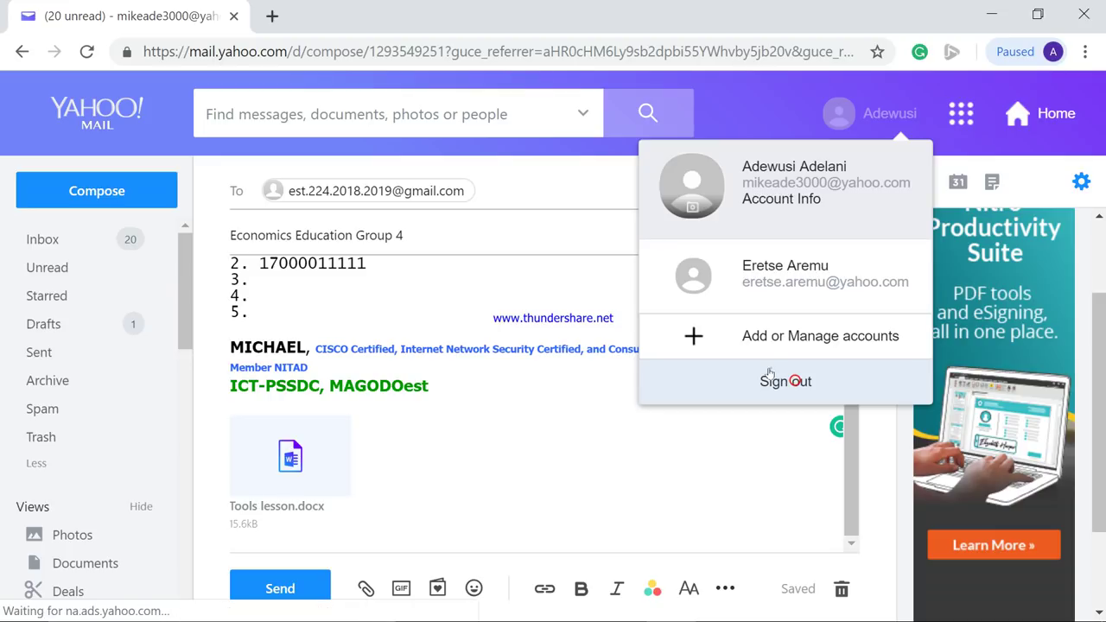
click(770, 370)
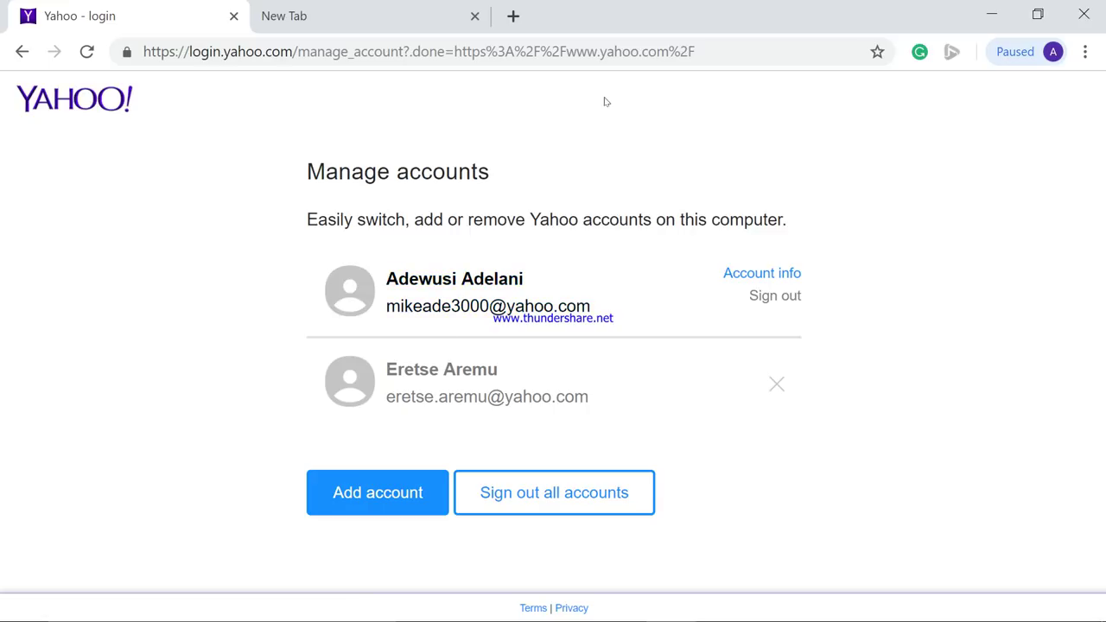
click(450, 52)
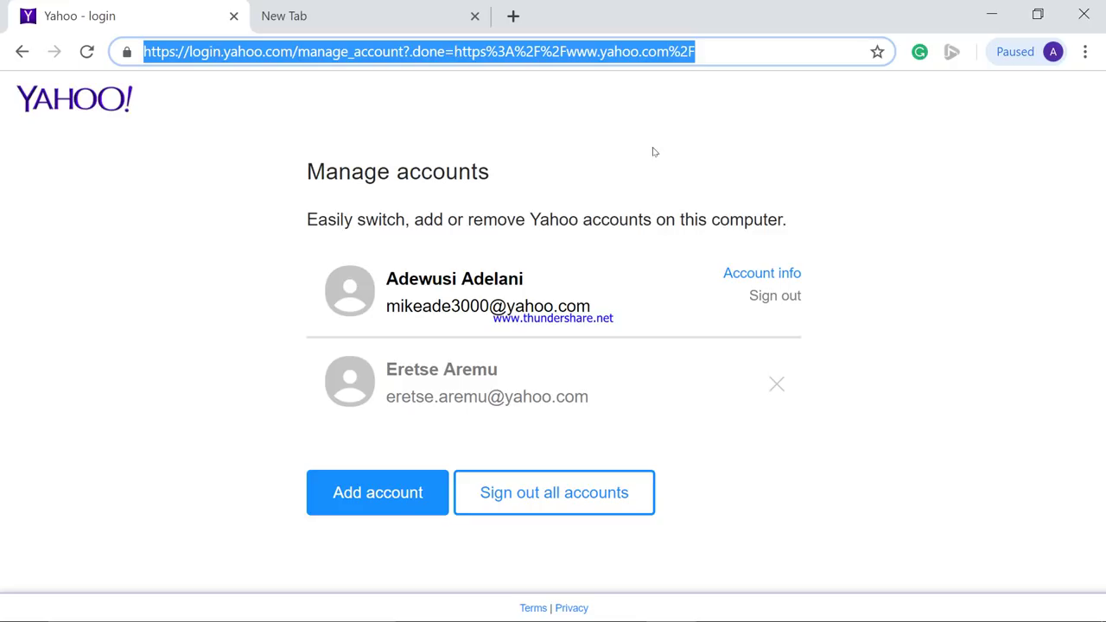
text(www)
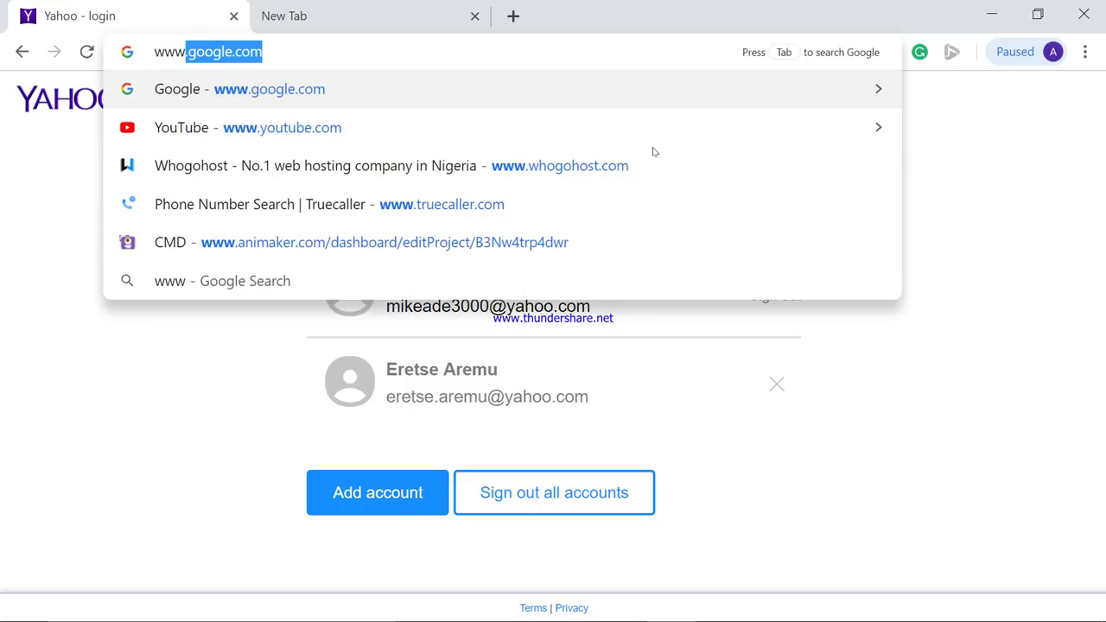
text(.gma)
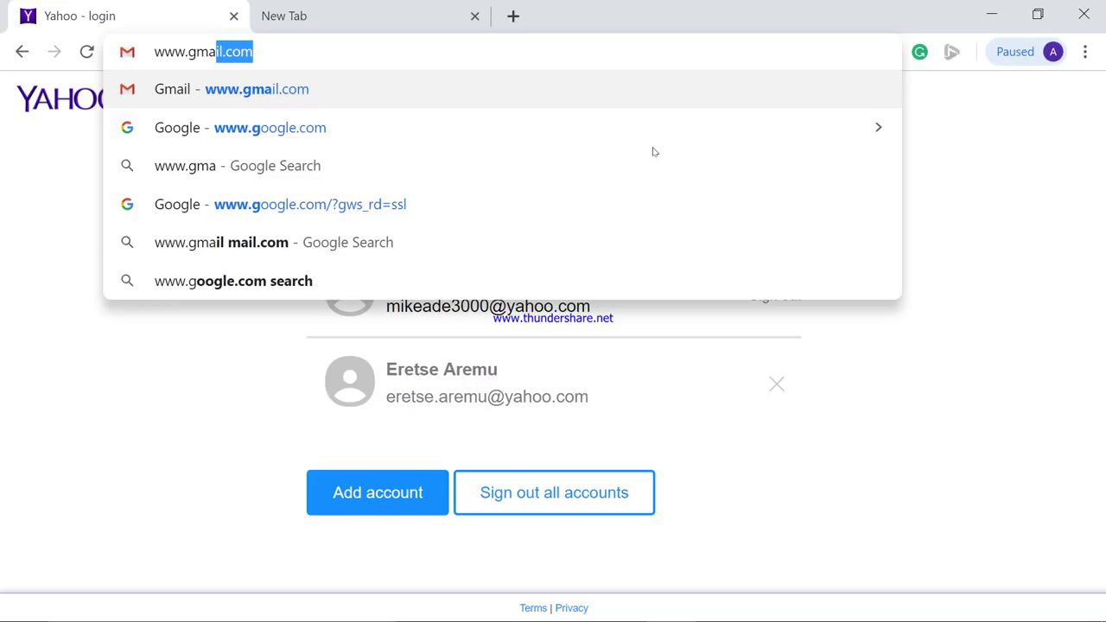
text(il.com)
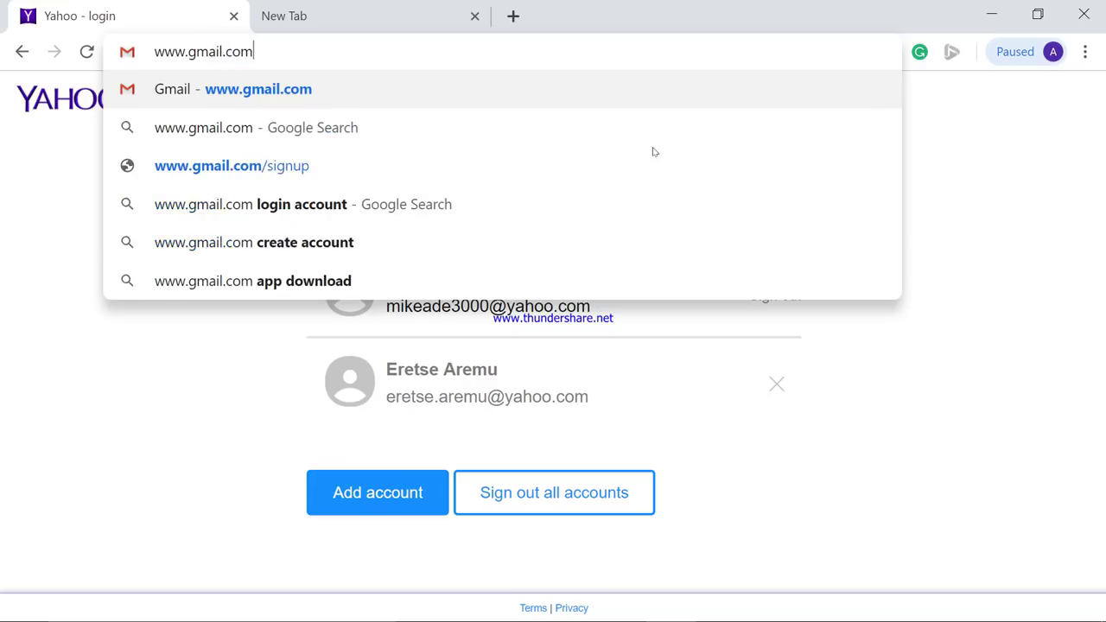
key(Return)
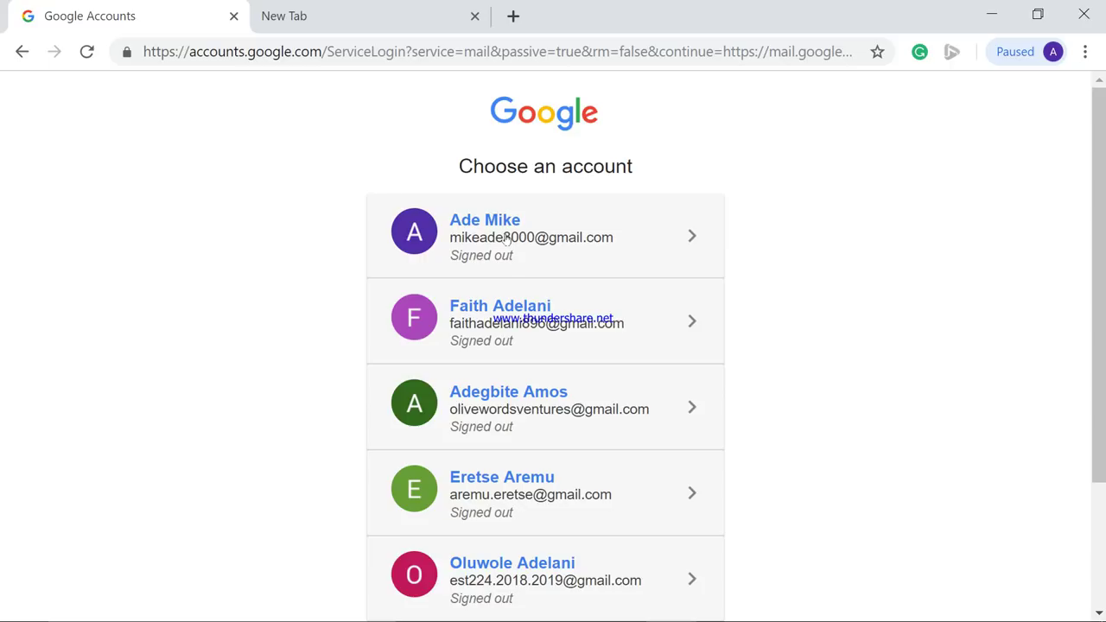
Sign in to the Gmail account with its password, then minimise the browser
click(507, 239)
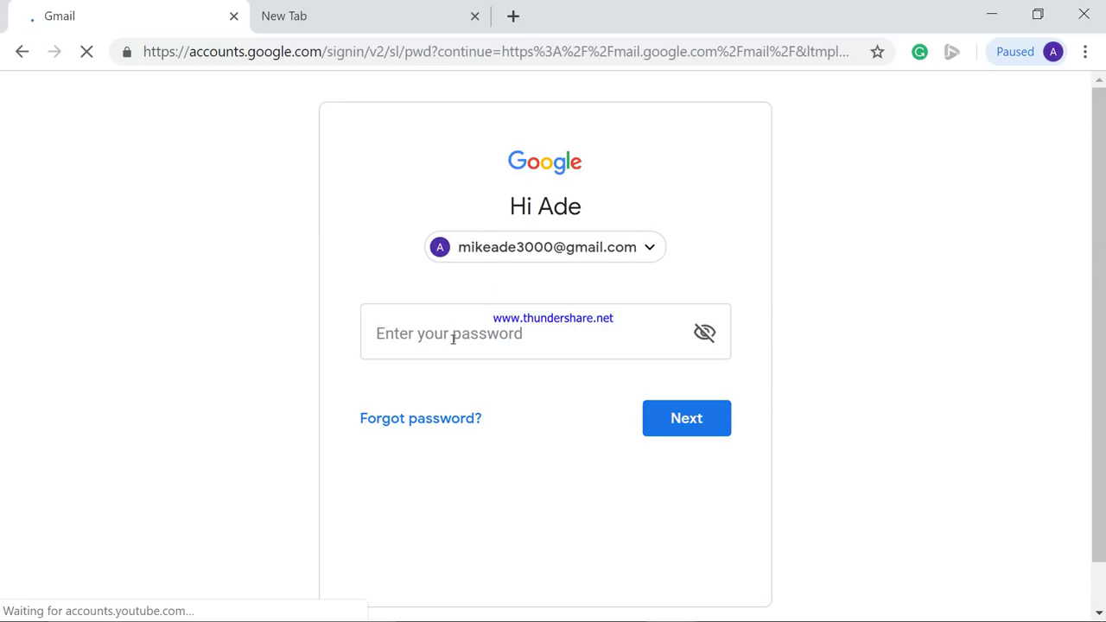
click(387, 339)
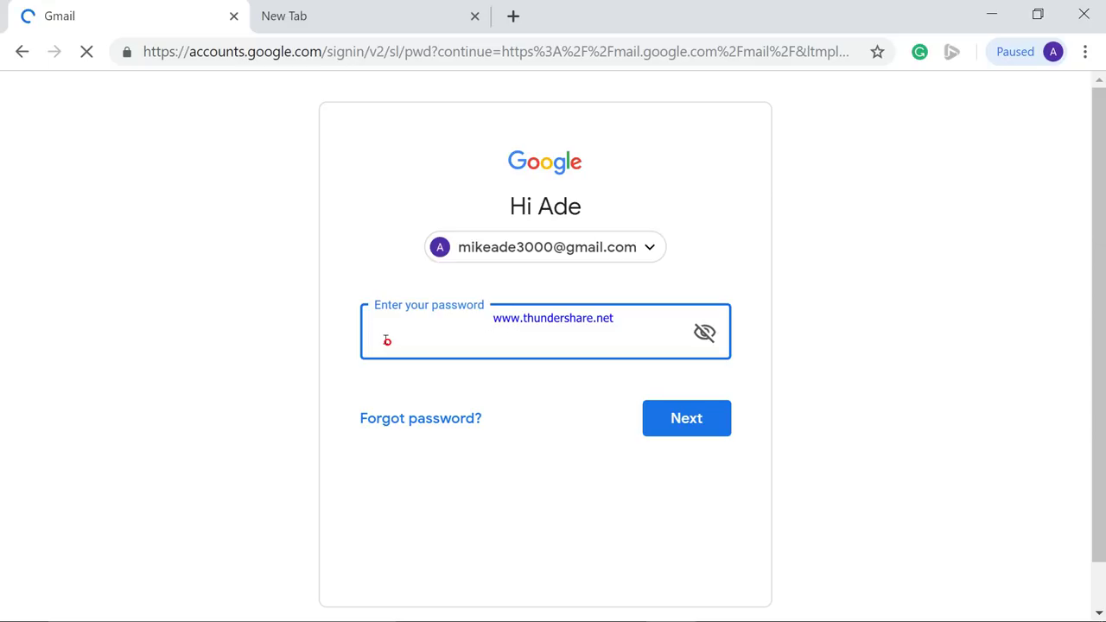
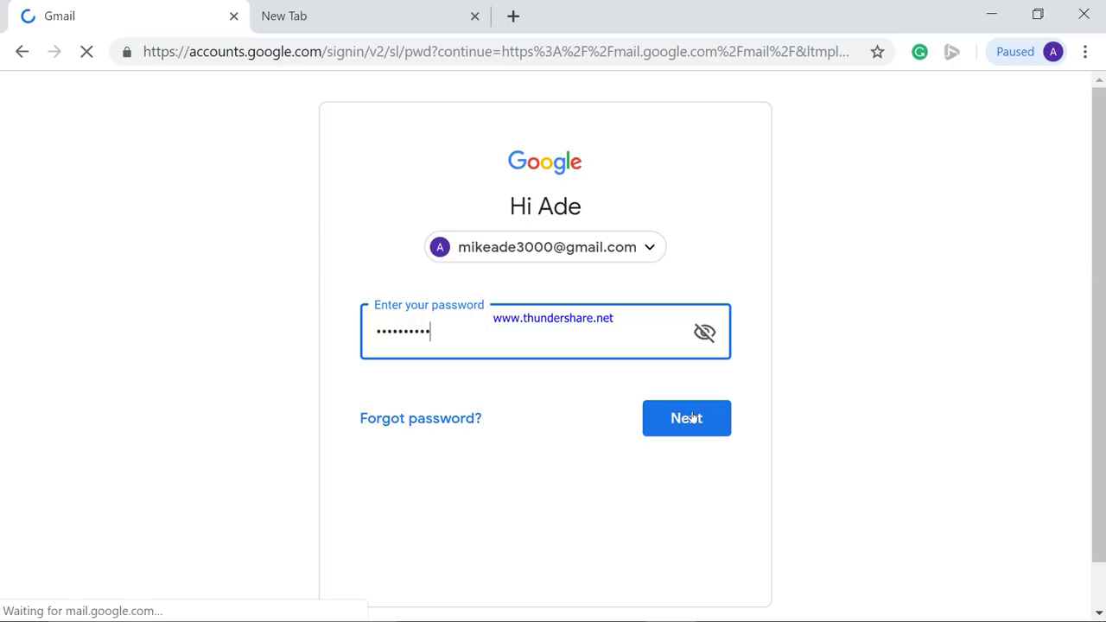
click(675, 420)
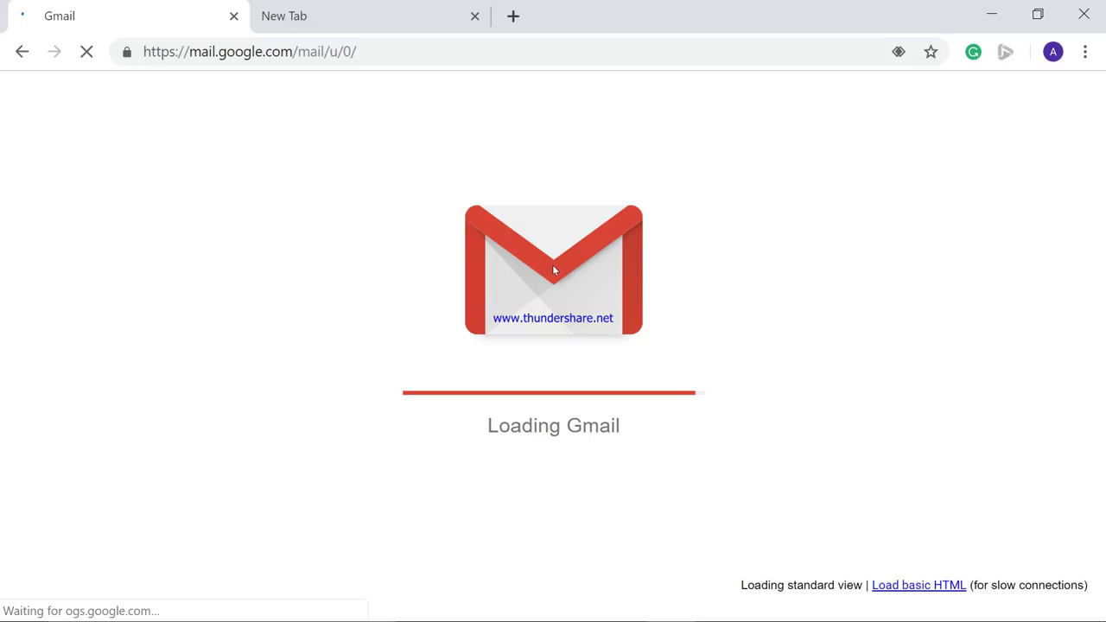
click(993, 14)
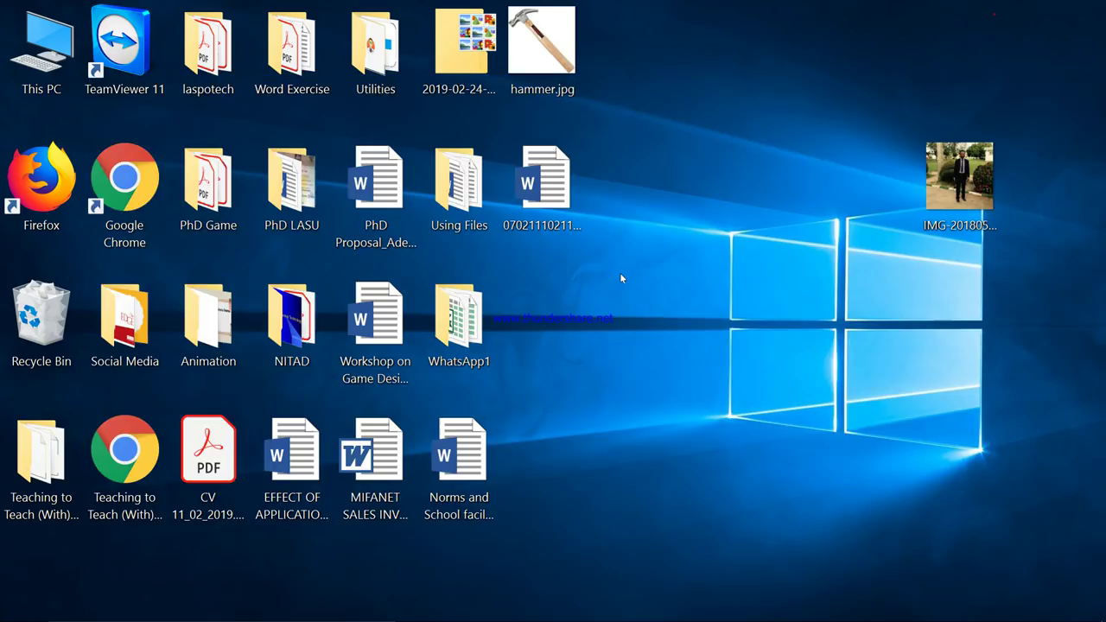
Select a Word document on the desktop, restore Chrome to the Gmail inbox, and start composing
click(546, 207)
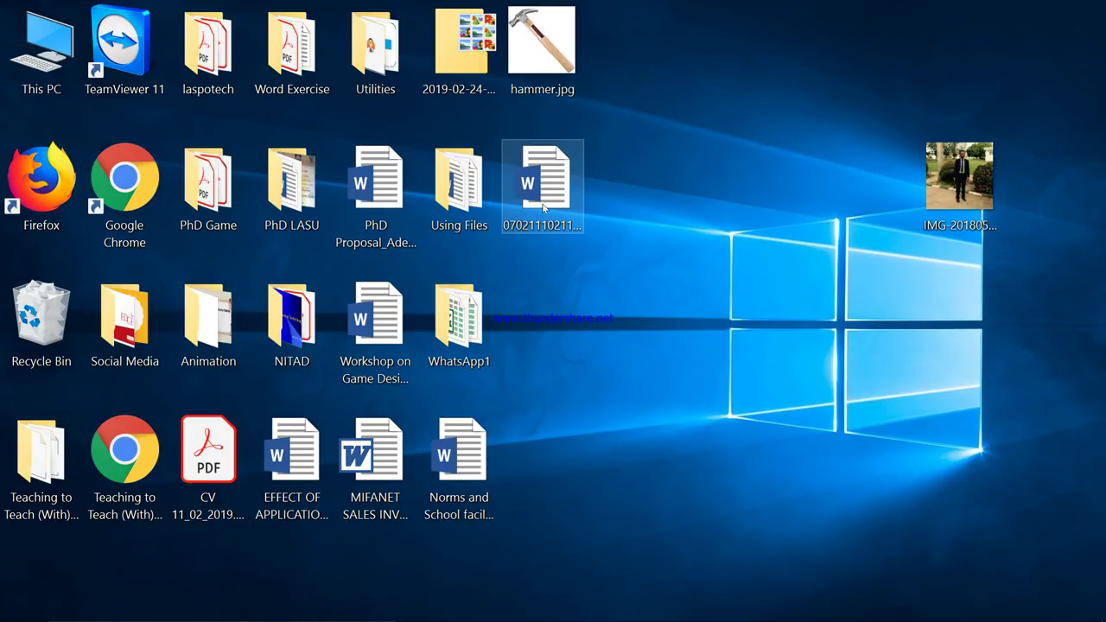
click(543, 243)
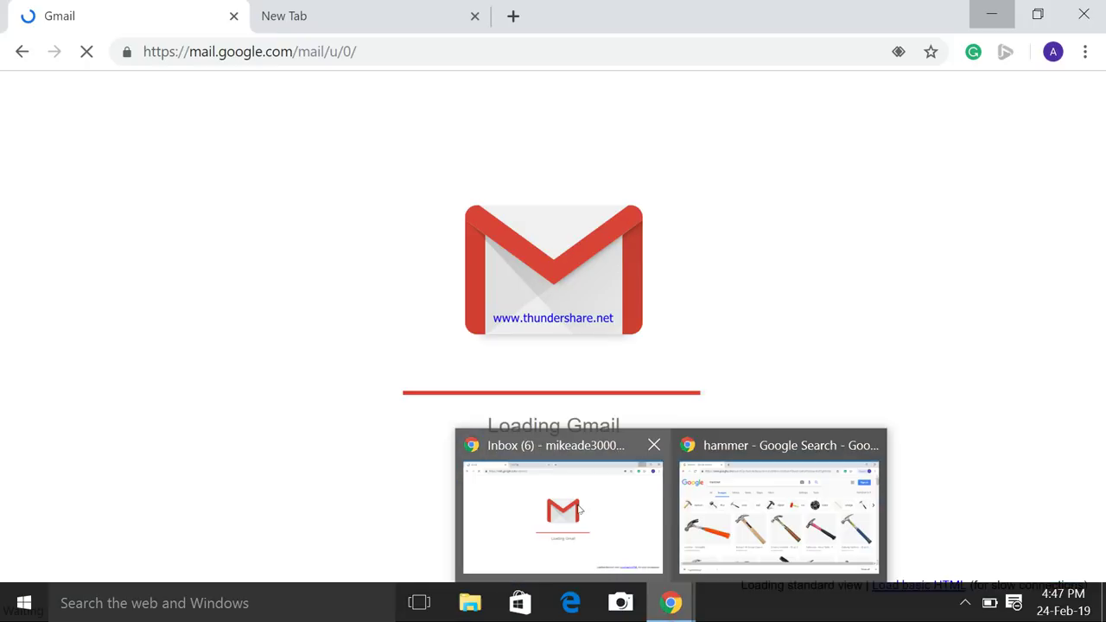
mouse_move(671, 602)
click(580, 509)
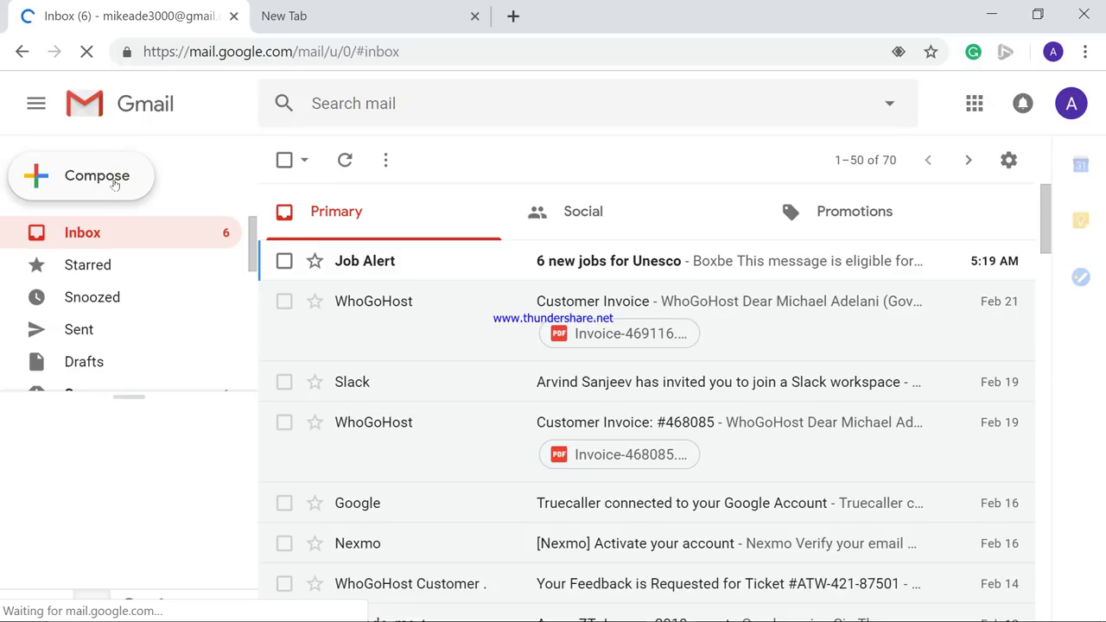
click(115, 182)
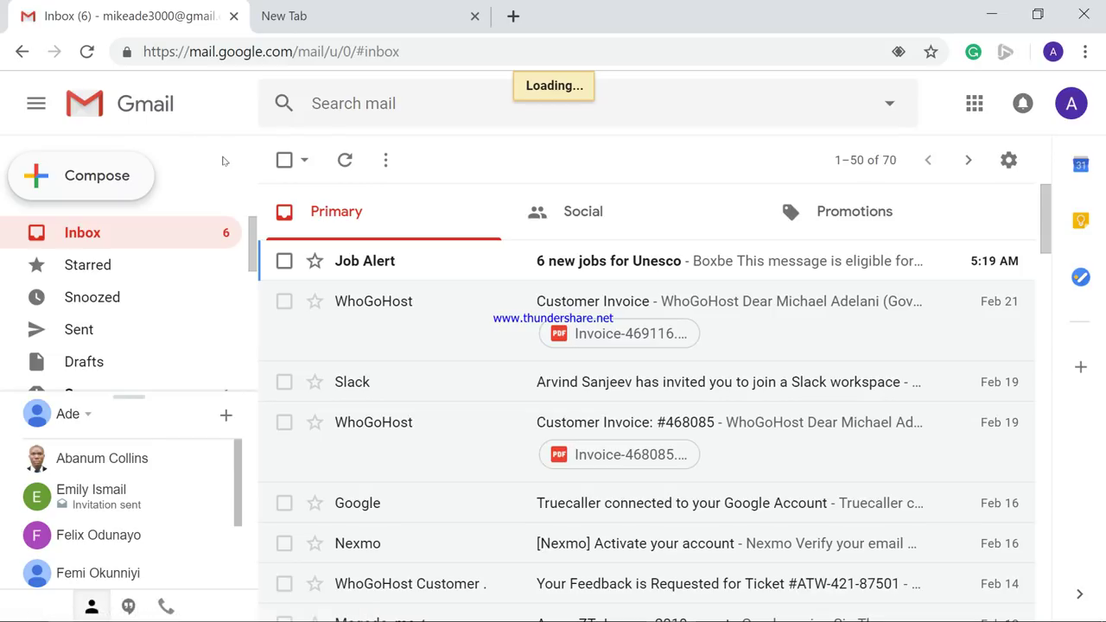
click(192, 174)
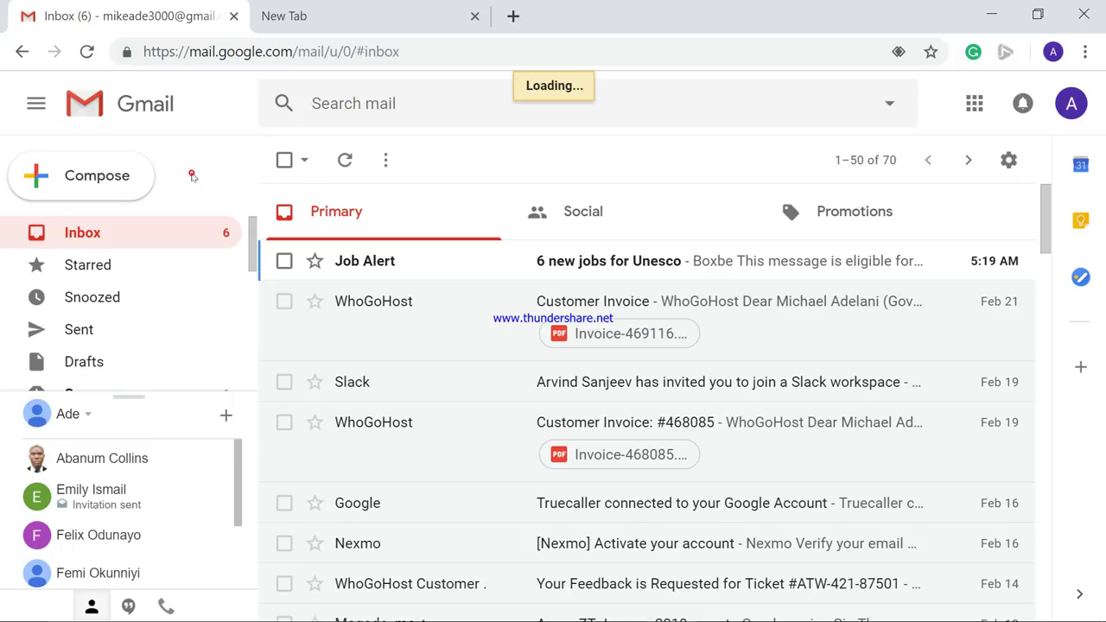
click(98, 176)
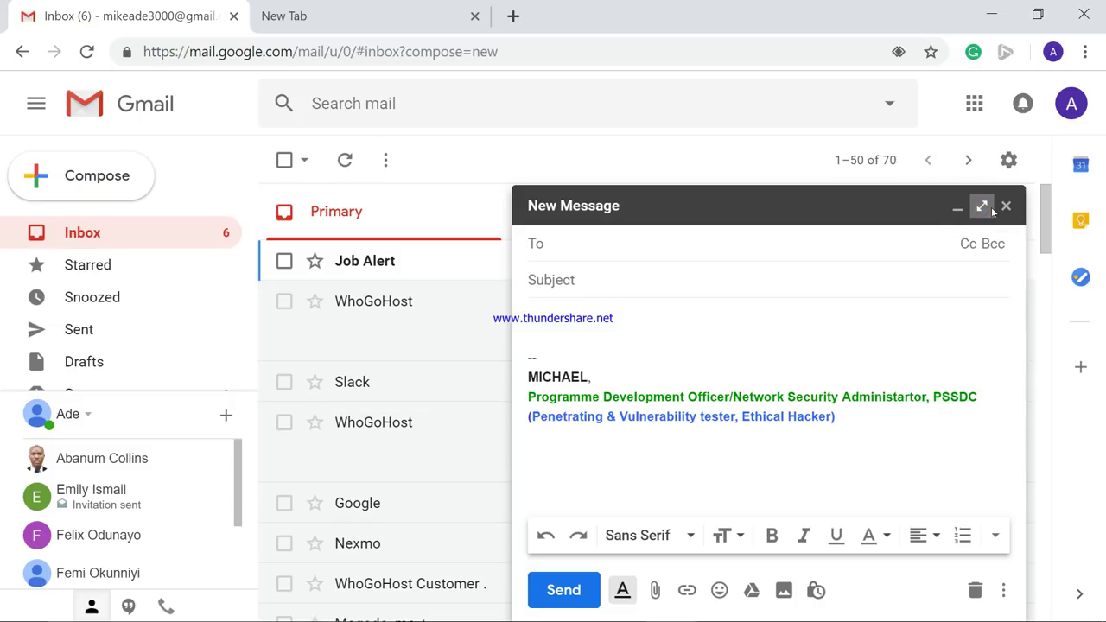
Make the new message full-size, address it to the course e-mail, and subject it 'Computer Education Group 10'
click(982, 209)
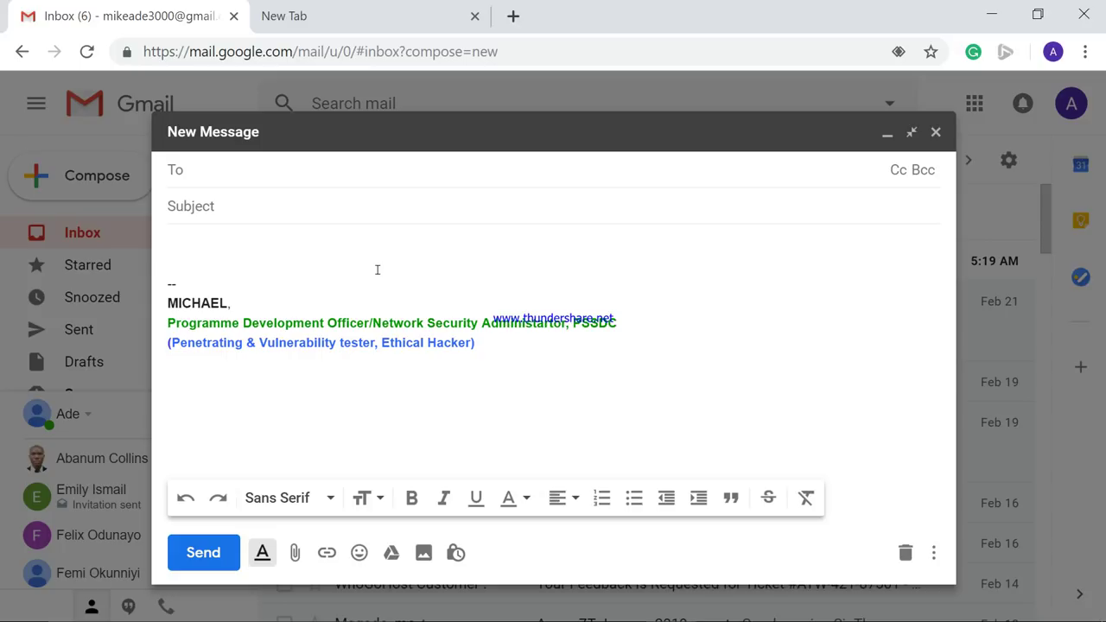
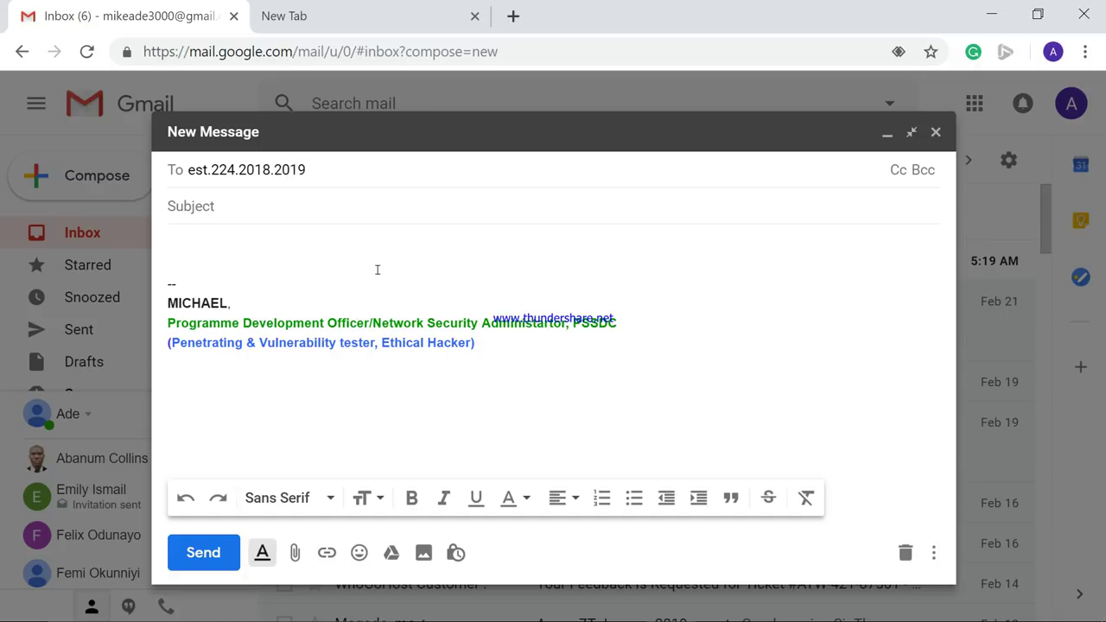
click(219, 206)
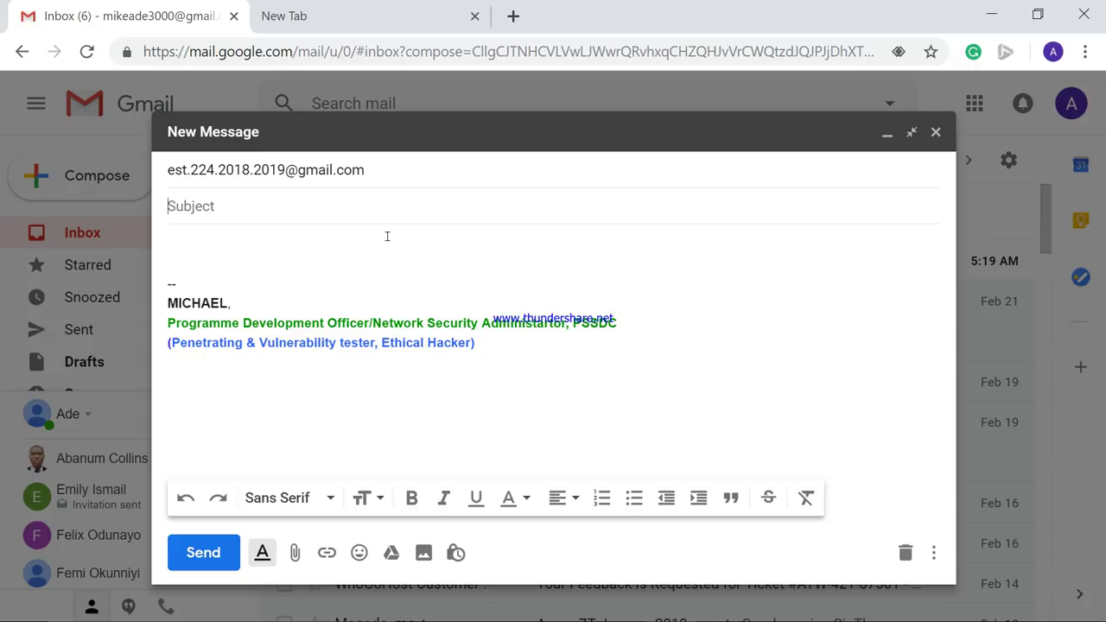
text(Co)
text(mputer )
text(Educa)
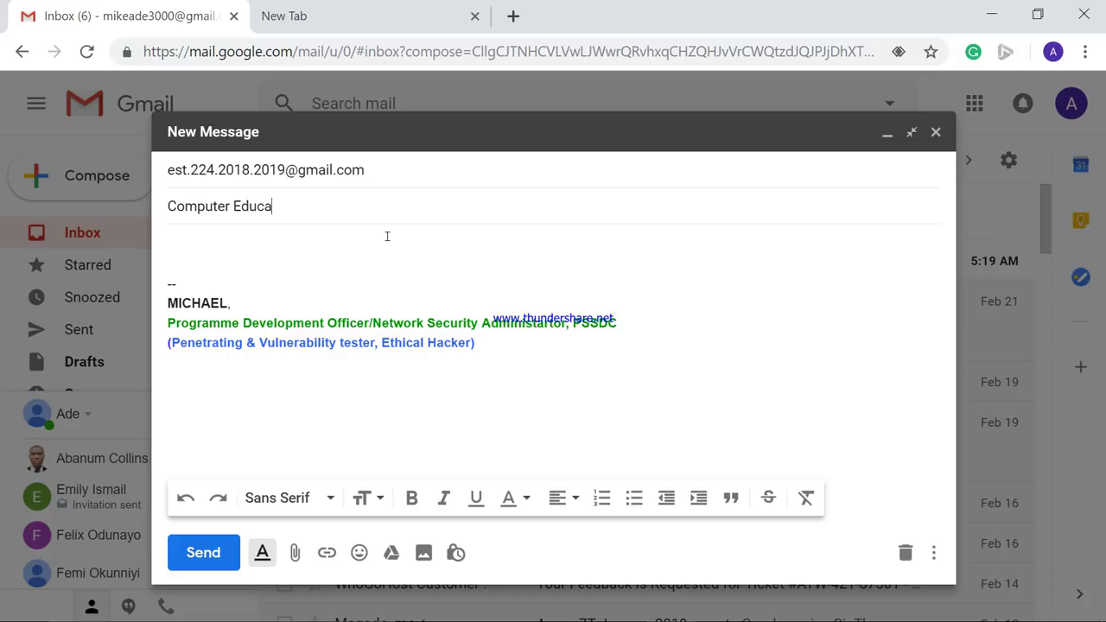
text(tion Gr)
text(oup )
text(10)
click(172, 236)
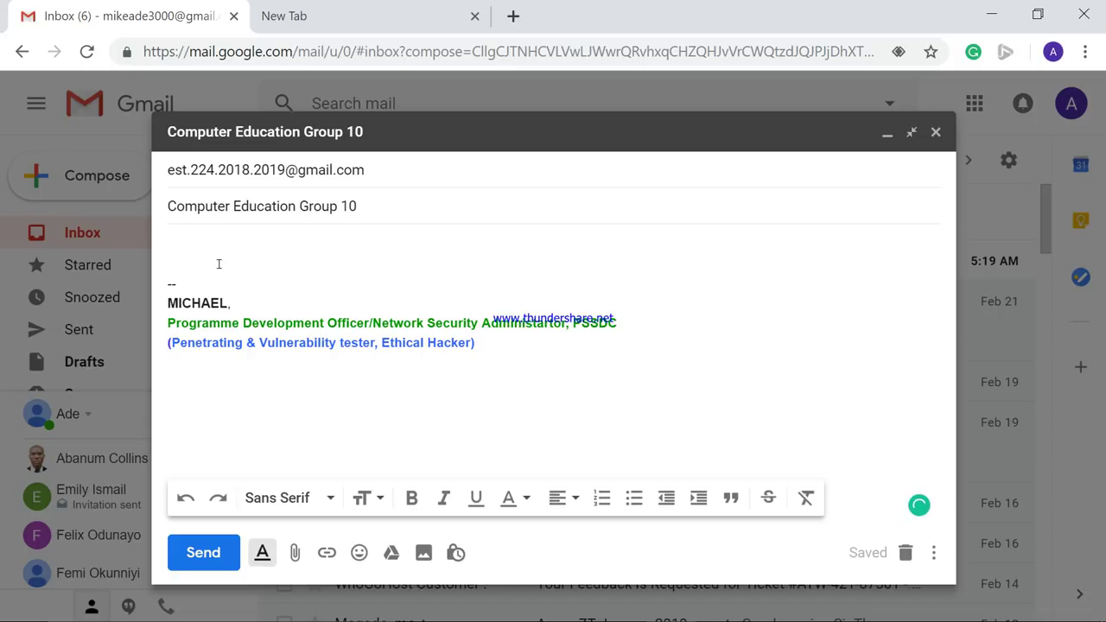
Start the body with 'Dear Sir,' and accept the Administrator spelling fix in the signature
text(Dear Si)
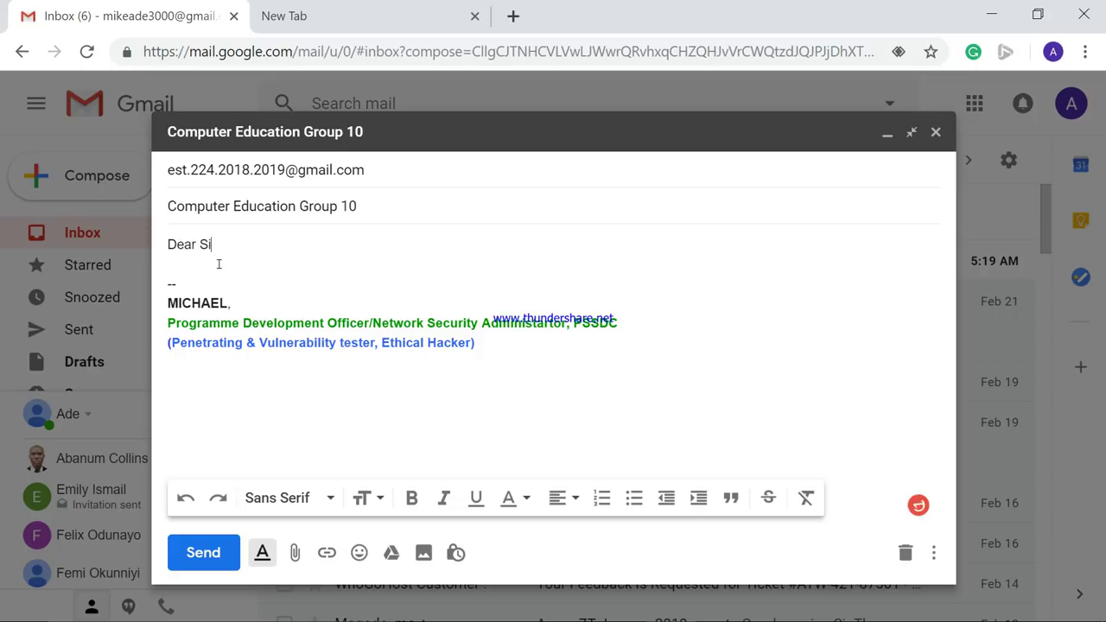
text(r,)
key(Return)
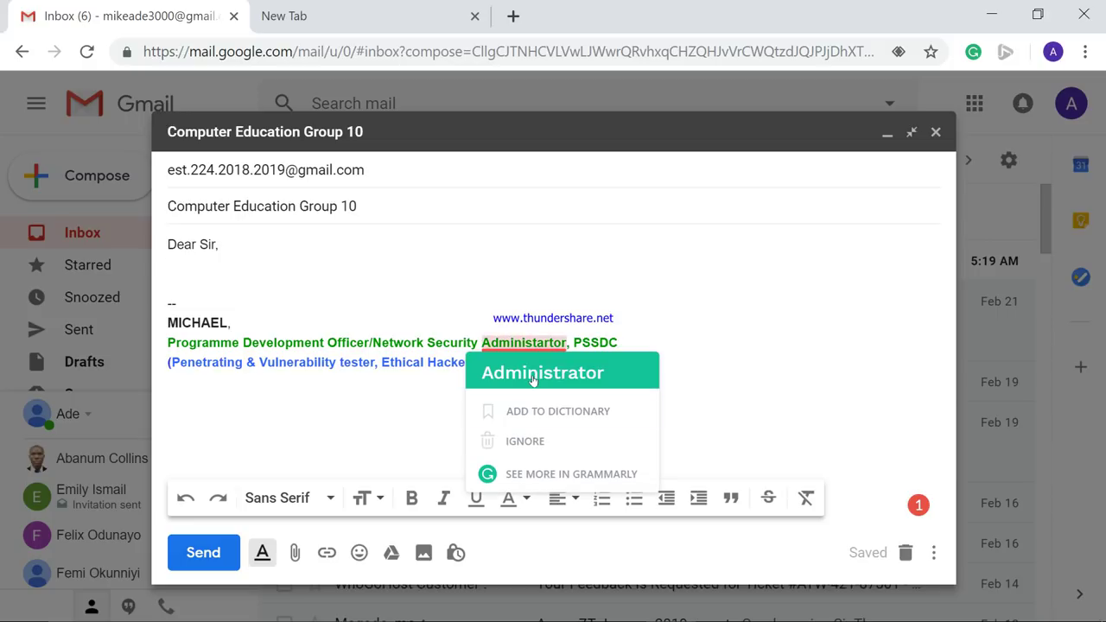
click(534, 375)
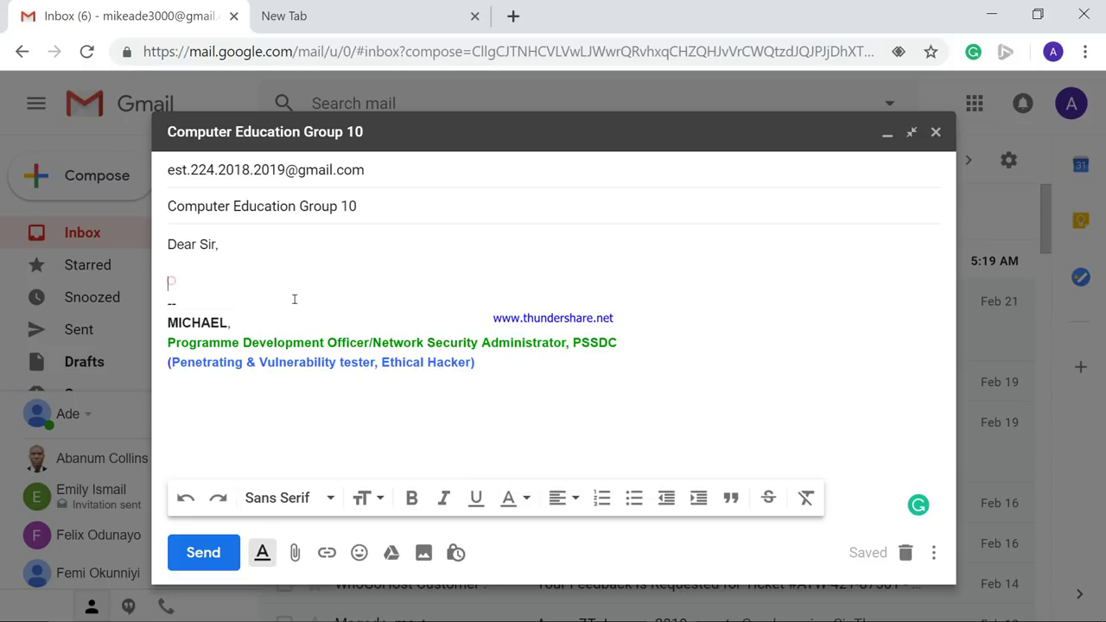
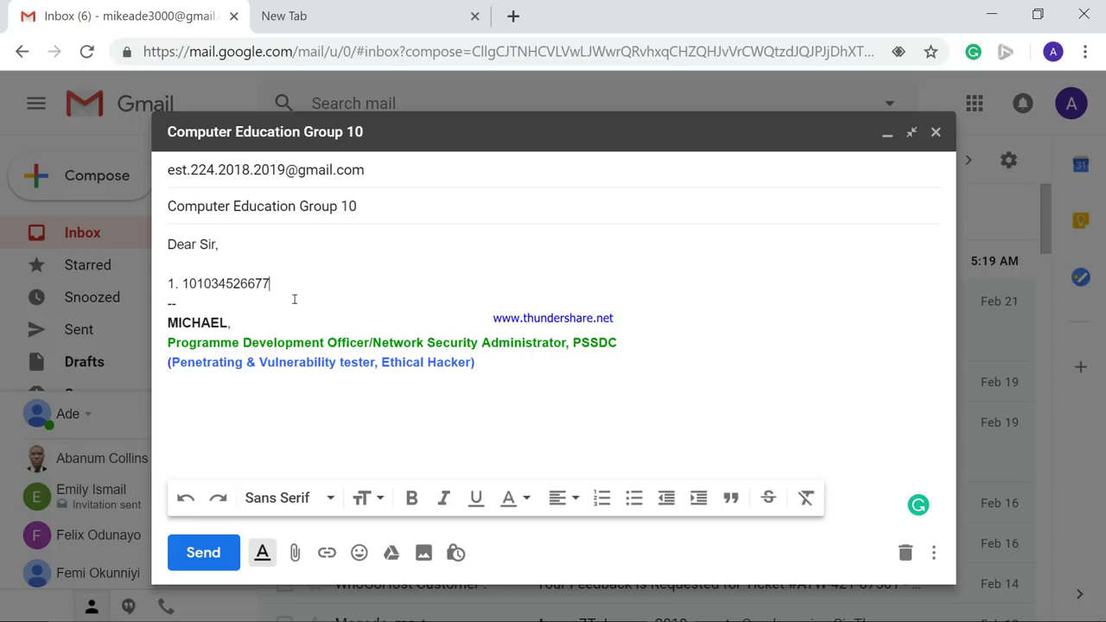
Add a numbered list with the two matric numbers, then empty entries 3 to 5
key(Return)
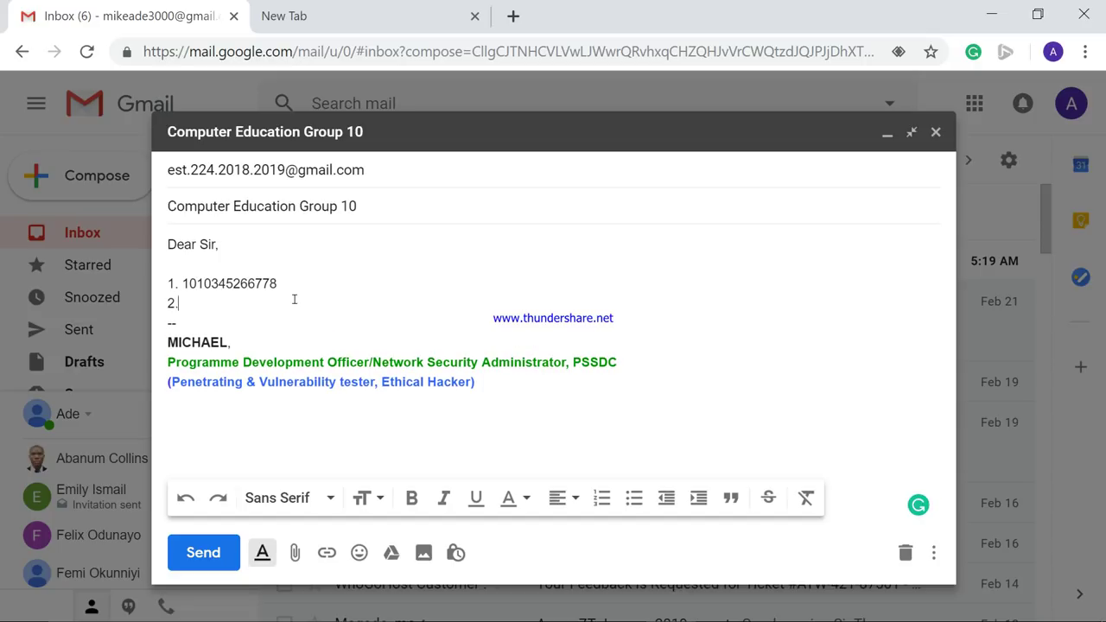
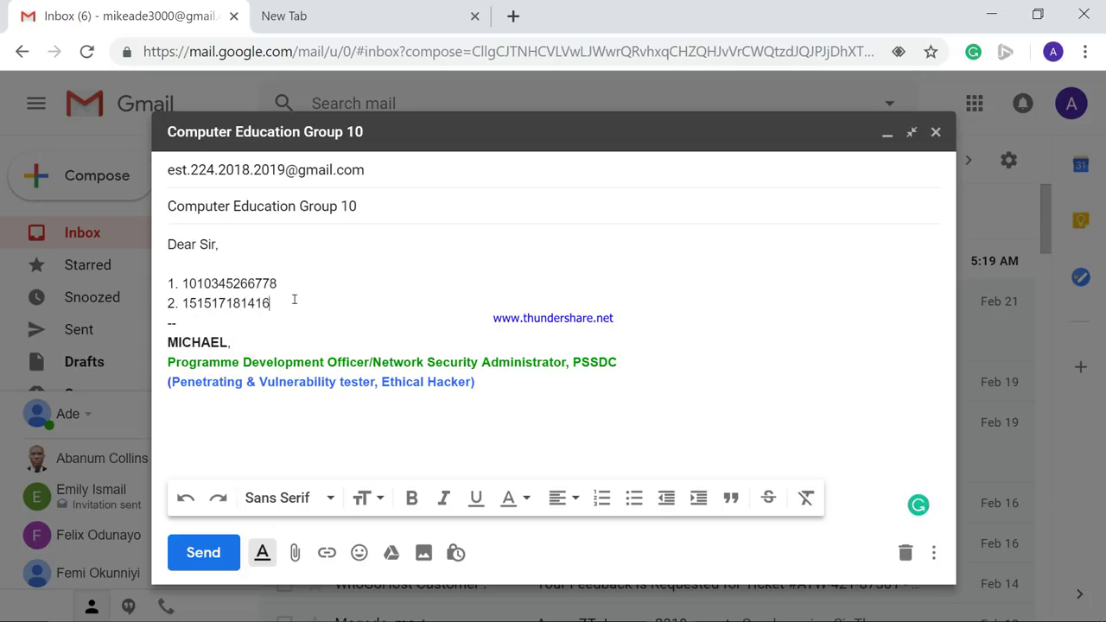
key(Return)
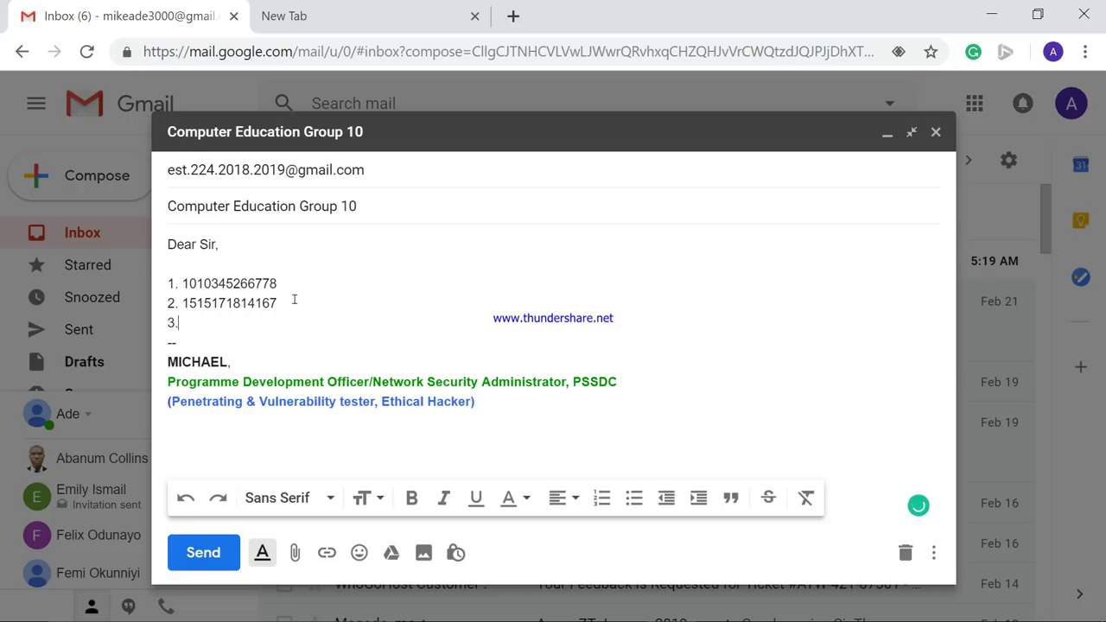
key(Return)
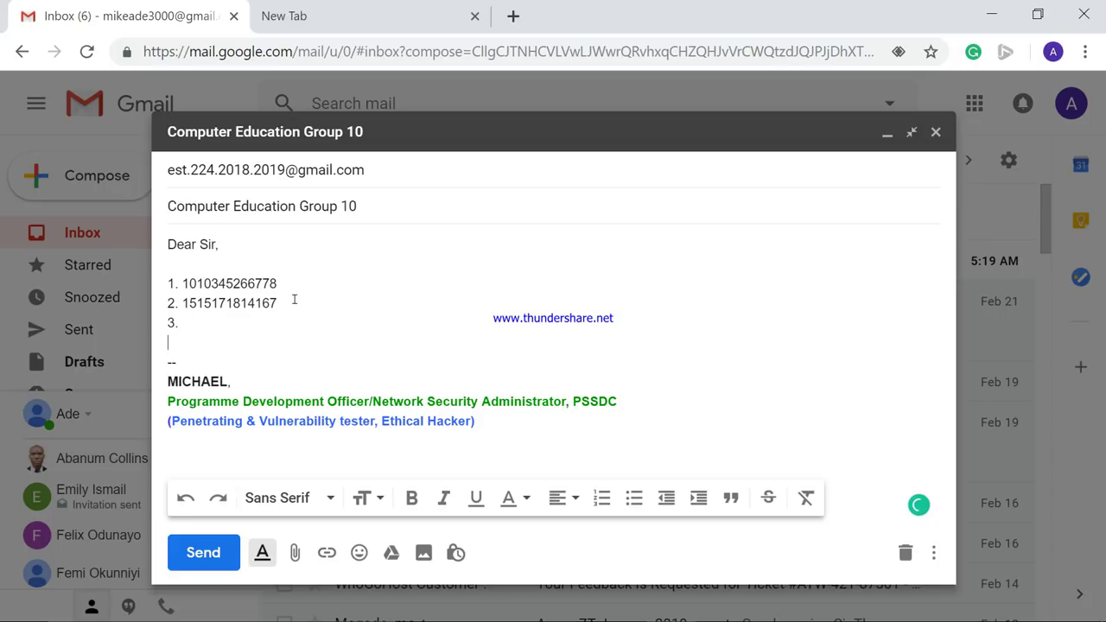
key(Return)
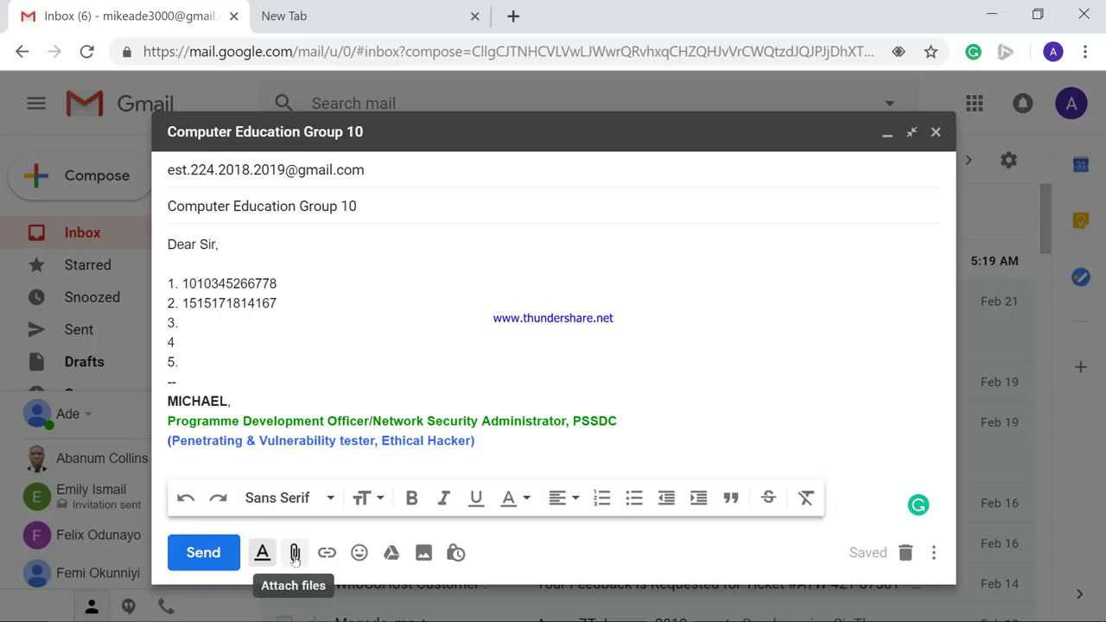
Attach 070211102111.docx and CV 11_02_2019.pdf, then send the email
click(294, 554)
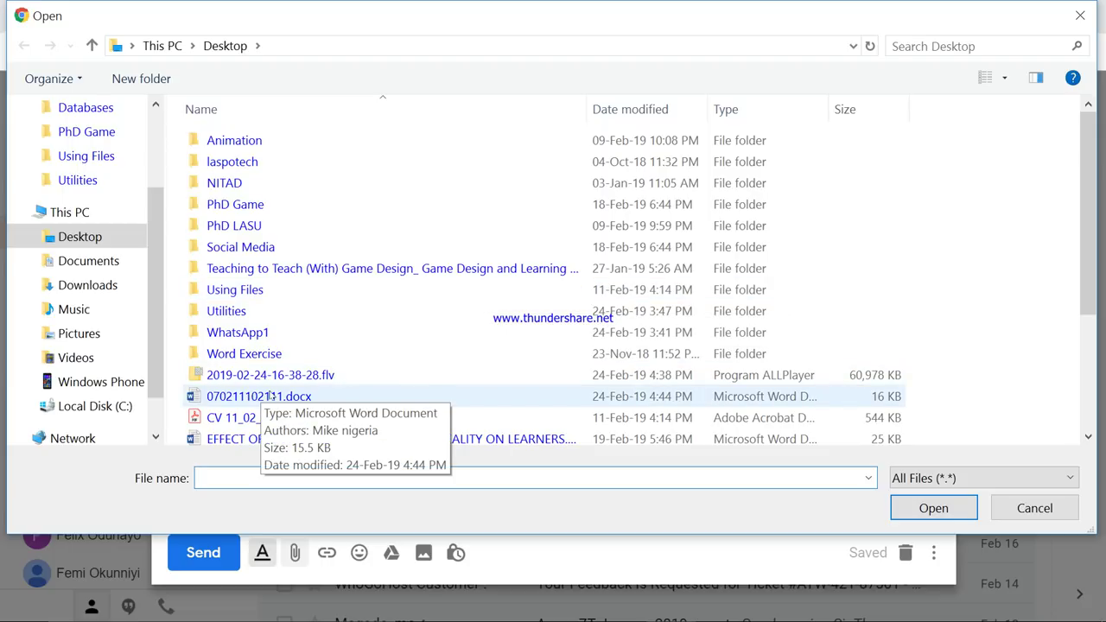
click(240, 396)
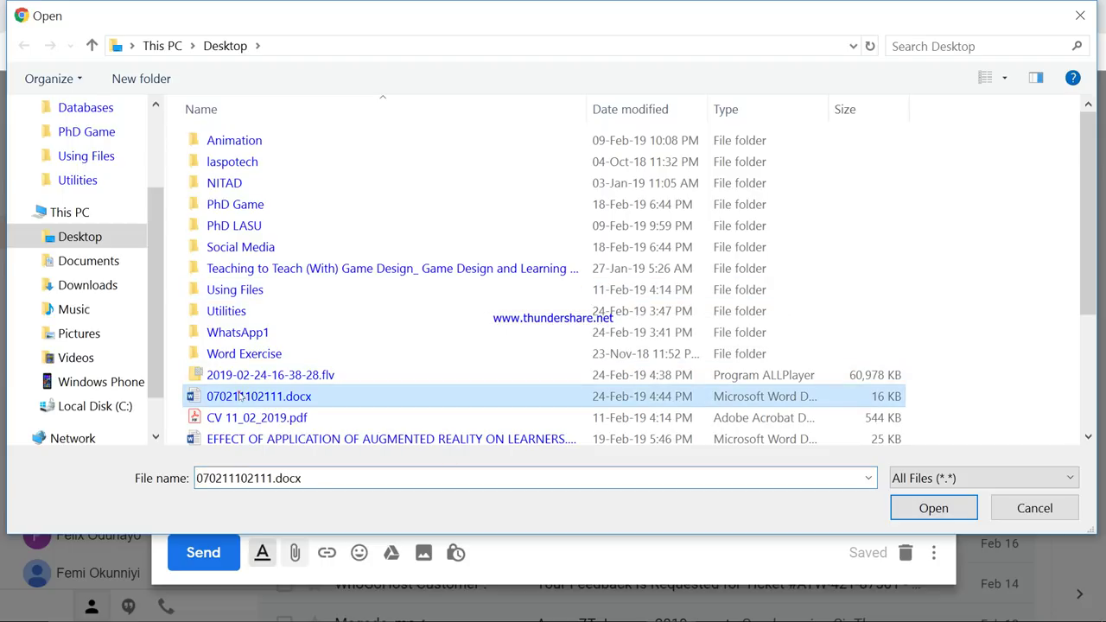
click(931, 510)
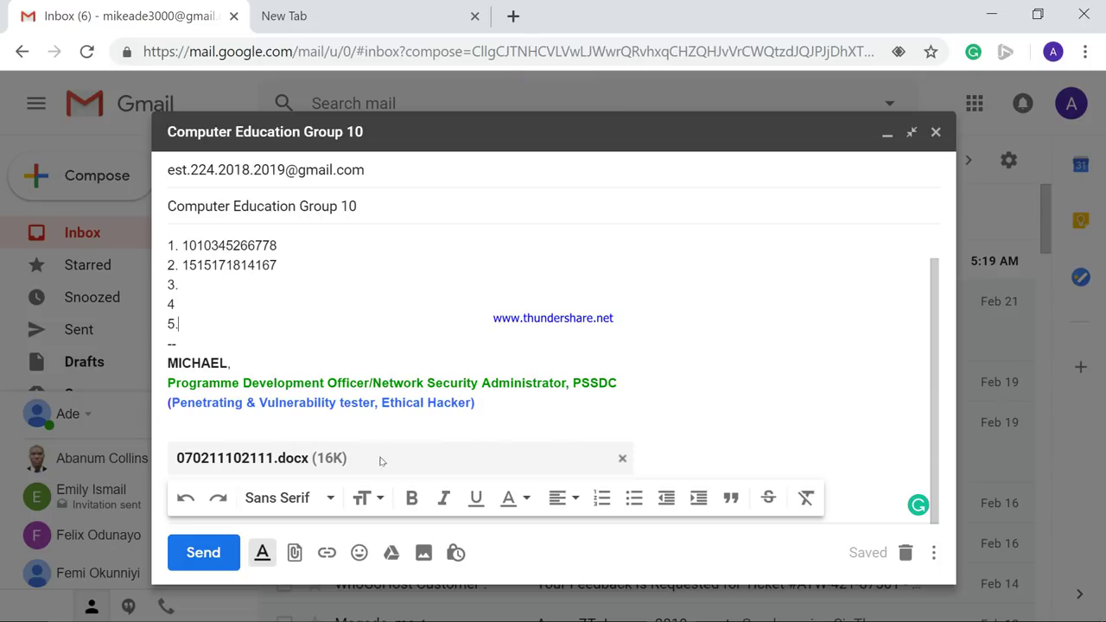
click(294, 554)
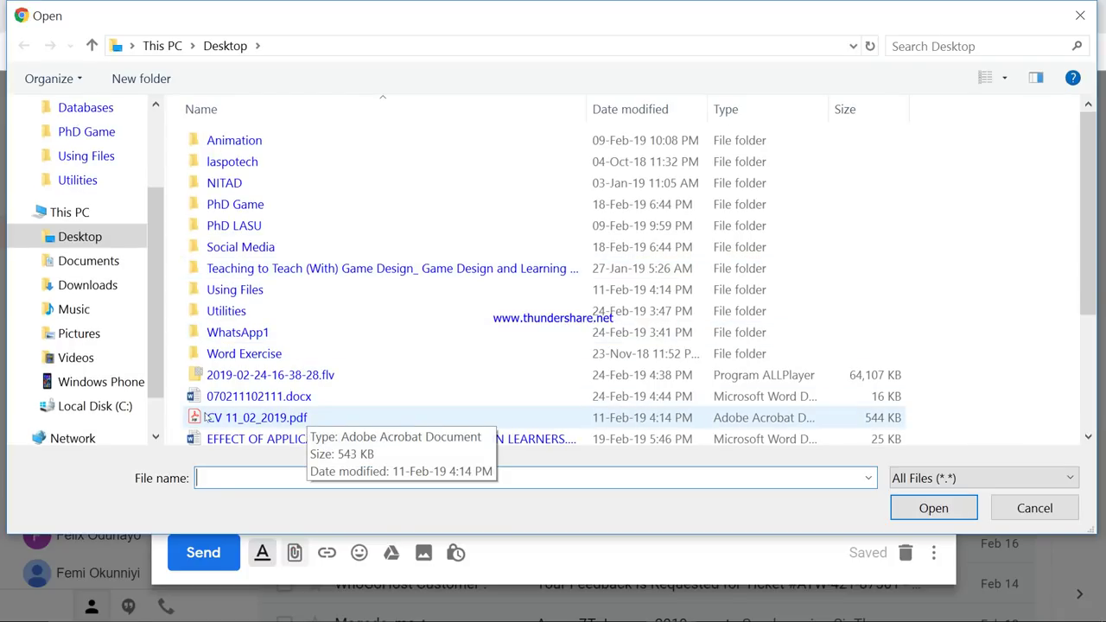
click(268, 419)
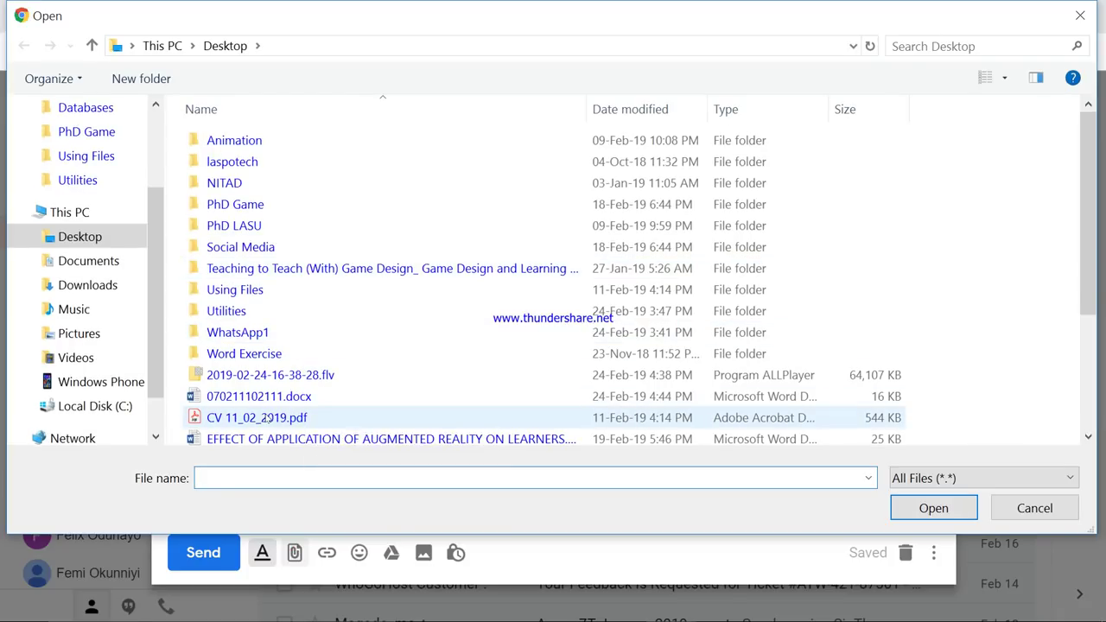
click(934, 512)
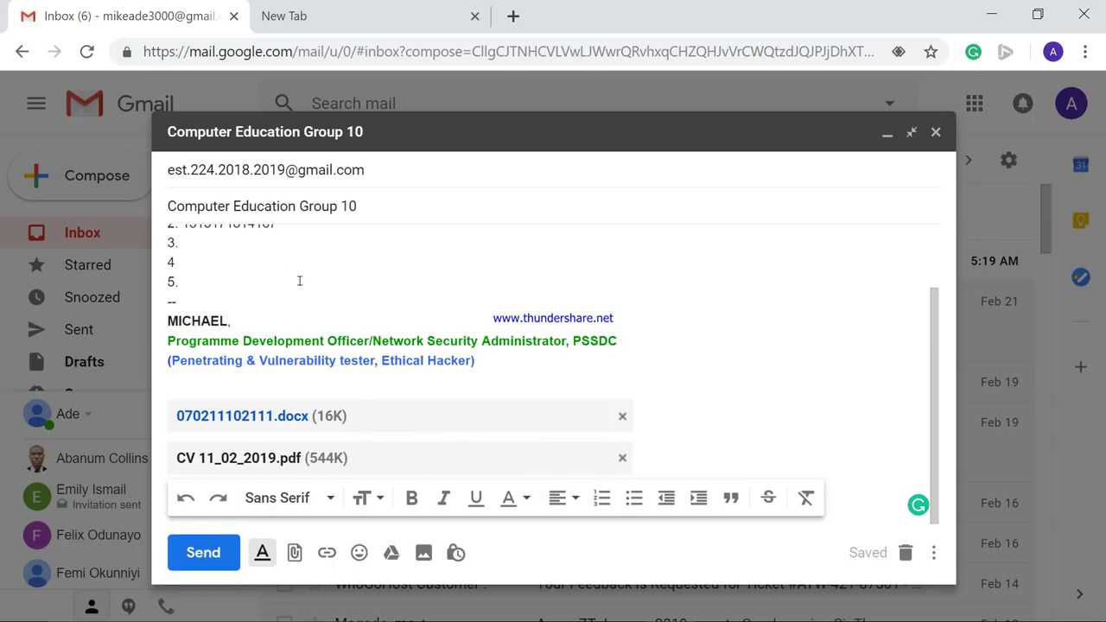
click(206, 554)
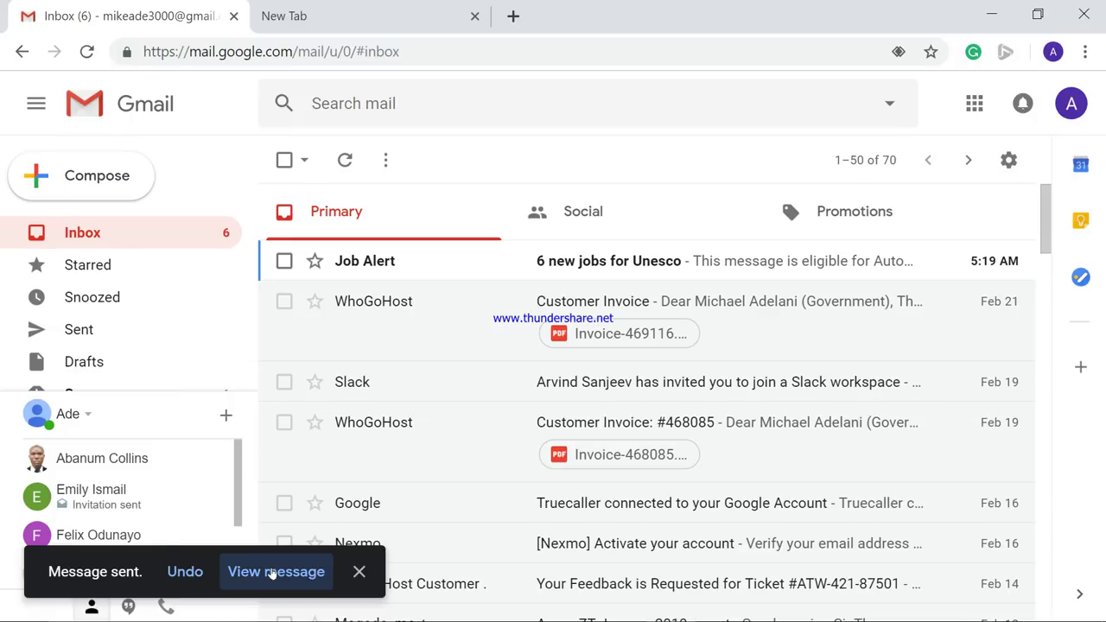
Open the sent message and scroll down to confirm both attachments are included
click(272, 572)
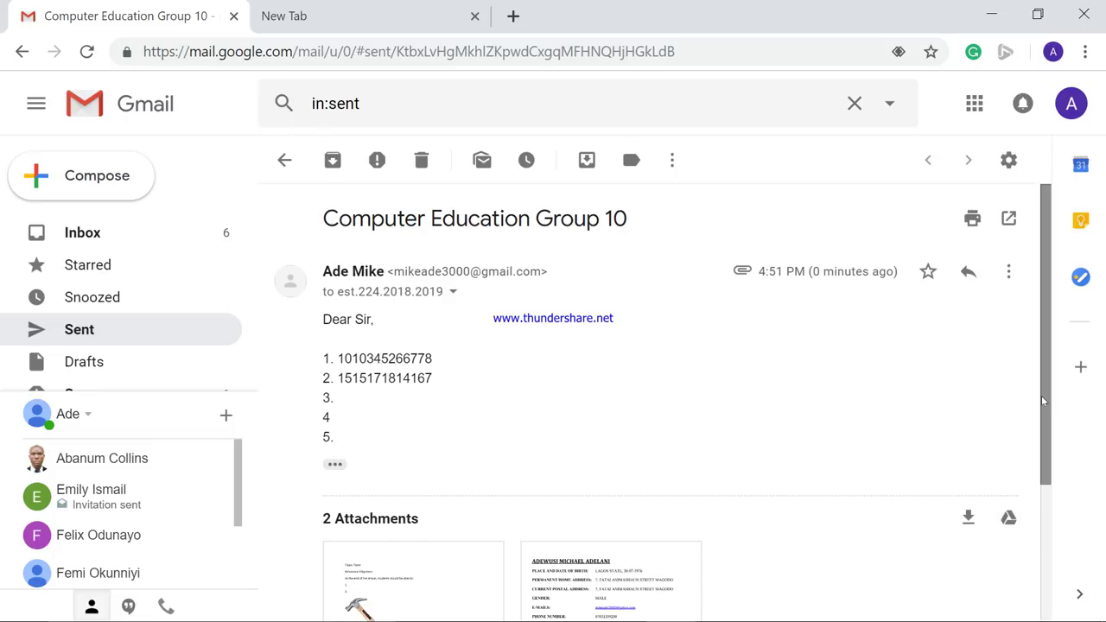
drag(1041, 400, 1053, 462)
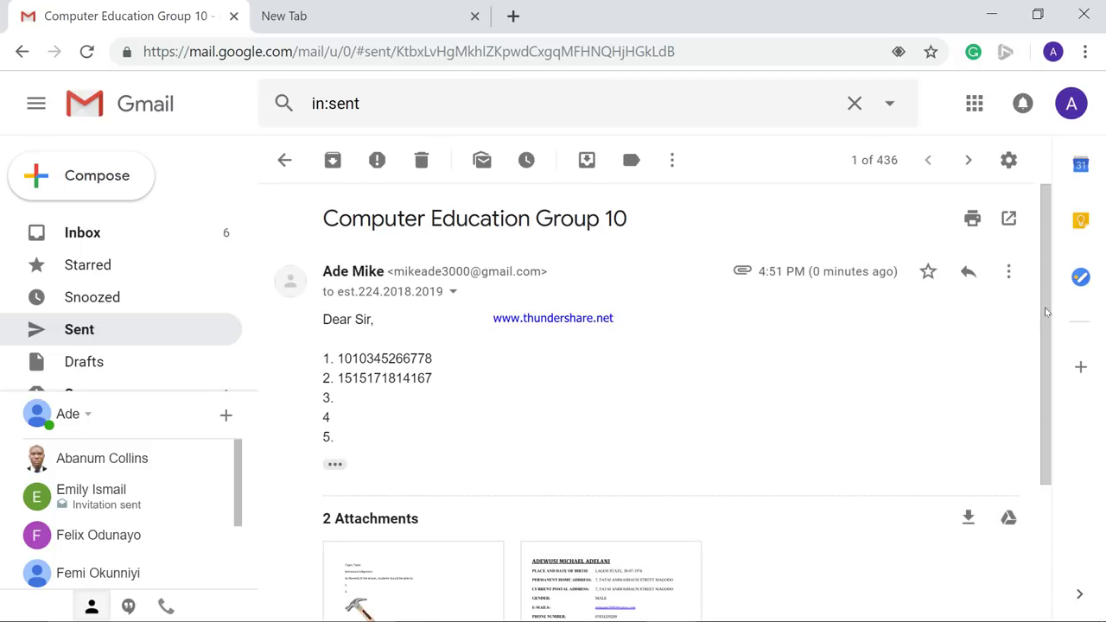
click(1069, 175)
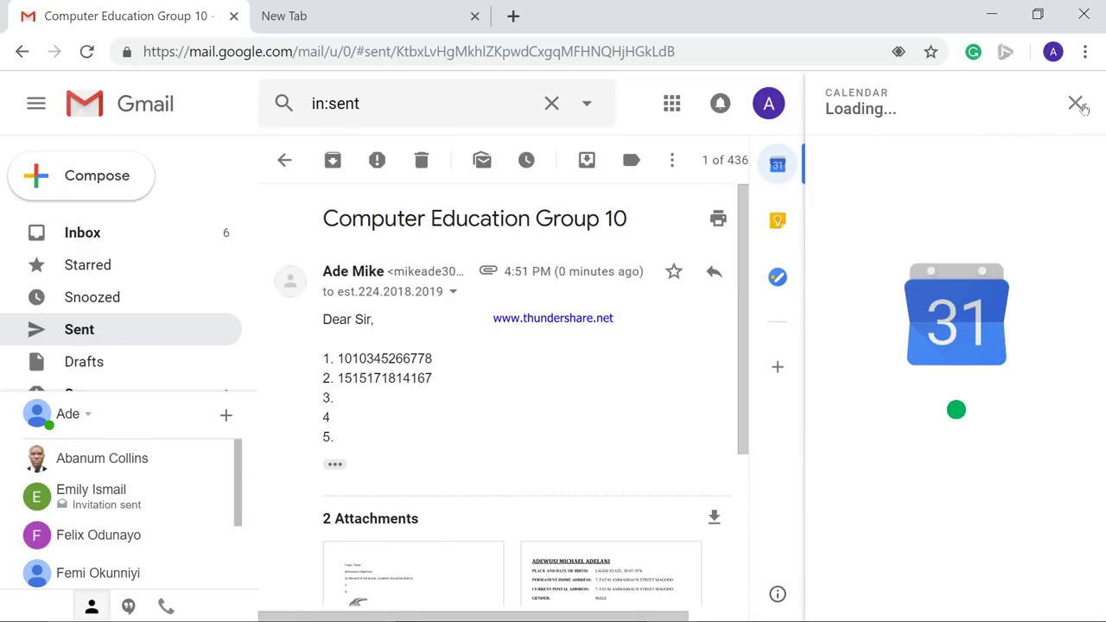
scroll(1045, 417, down, 1)
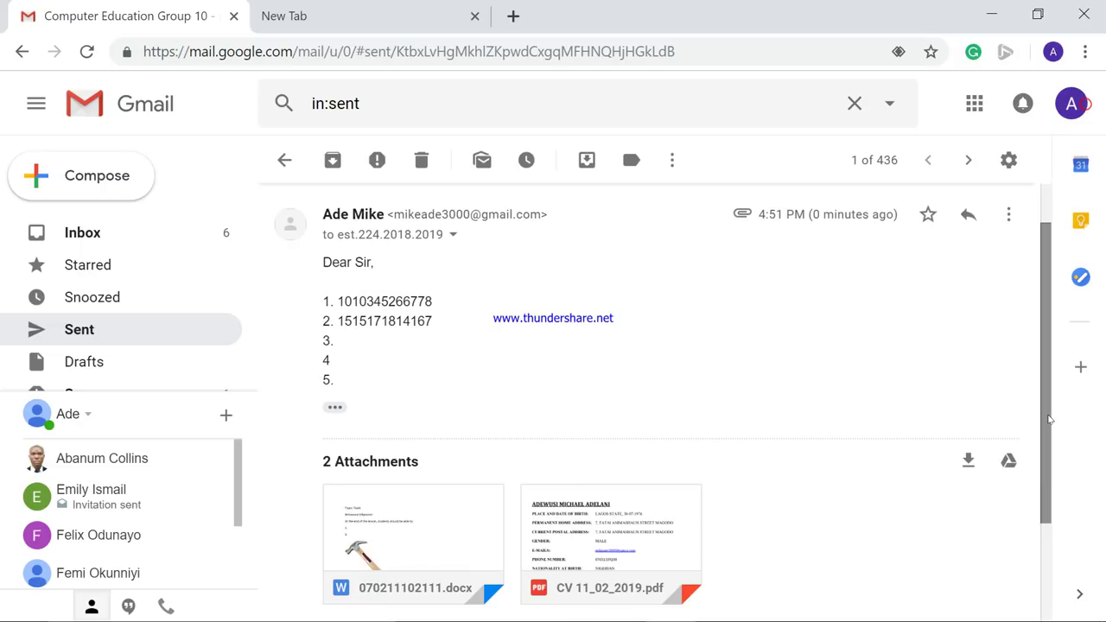
drag(1044, 416, 1044, 517)
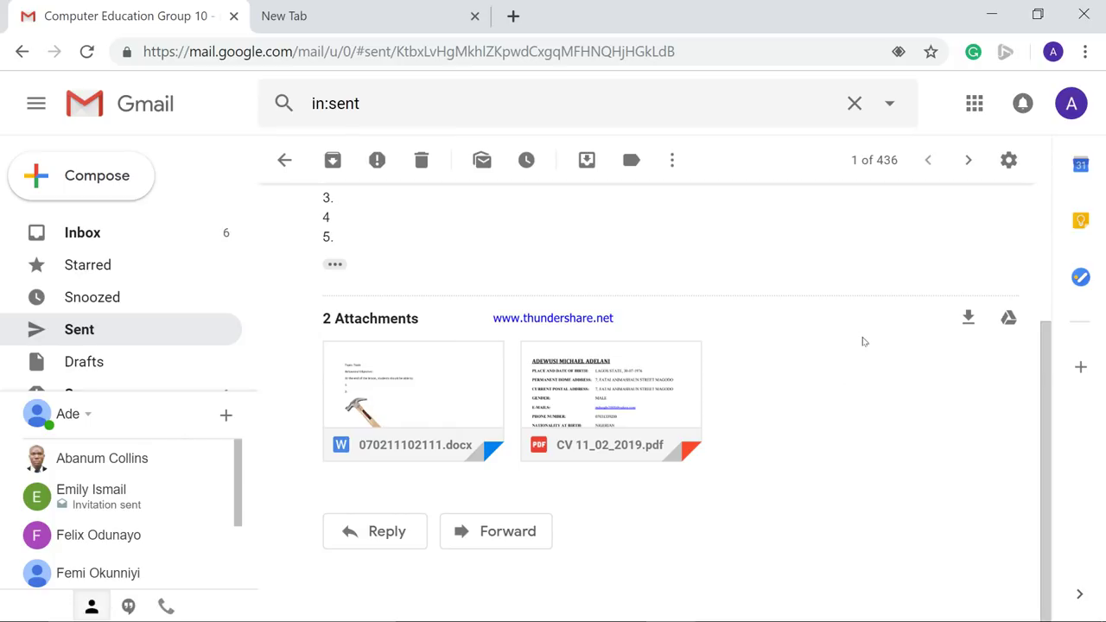
click(992, 16)
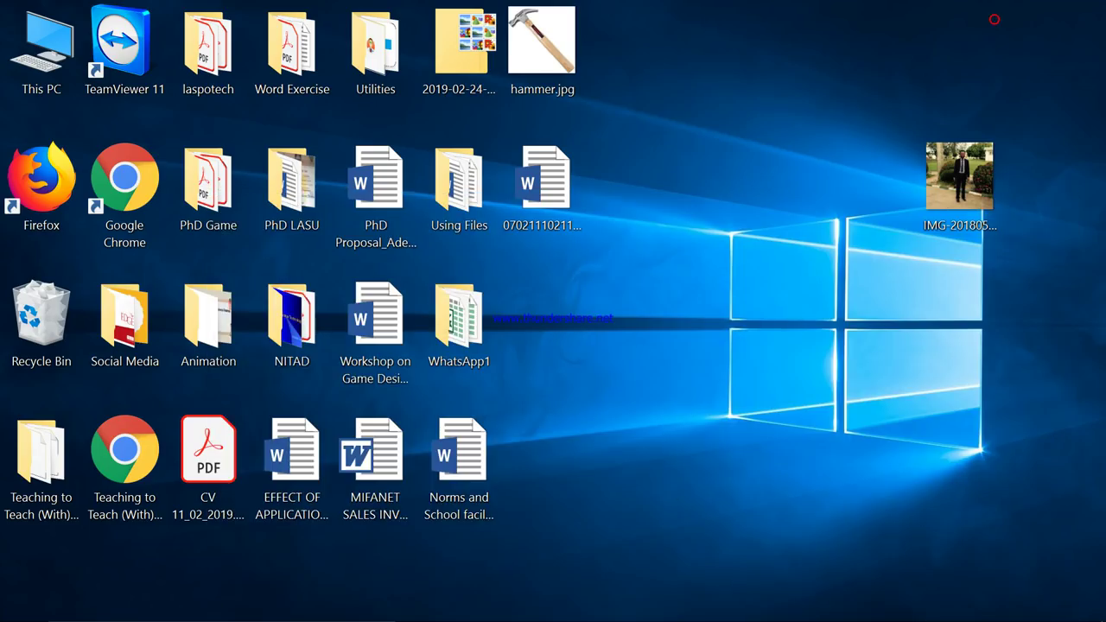
click(667, 619)
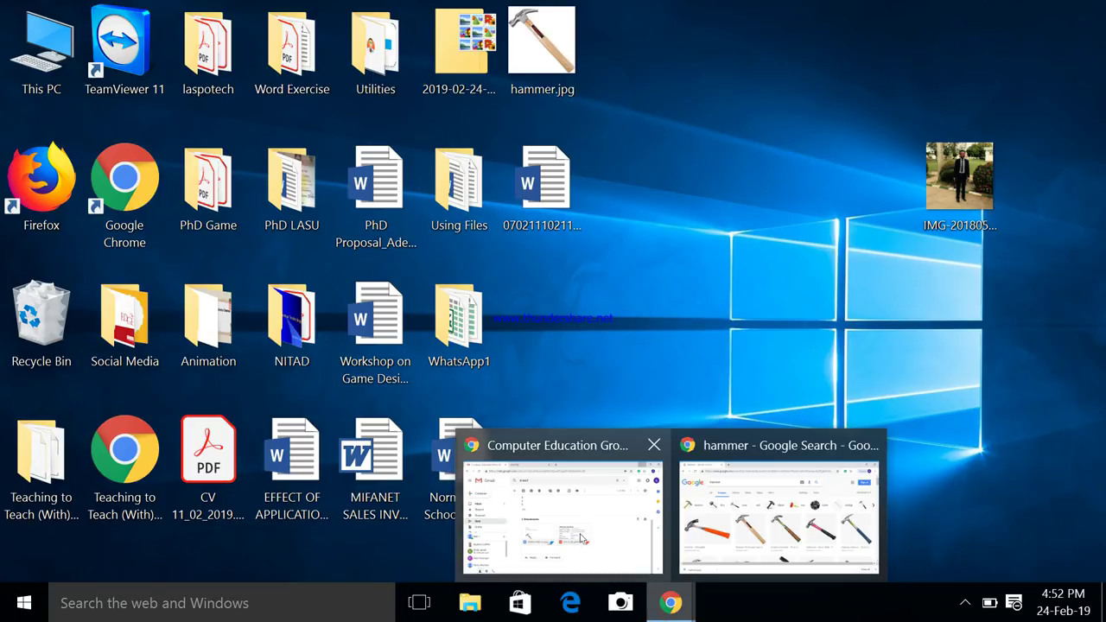
click(584, 531)
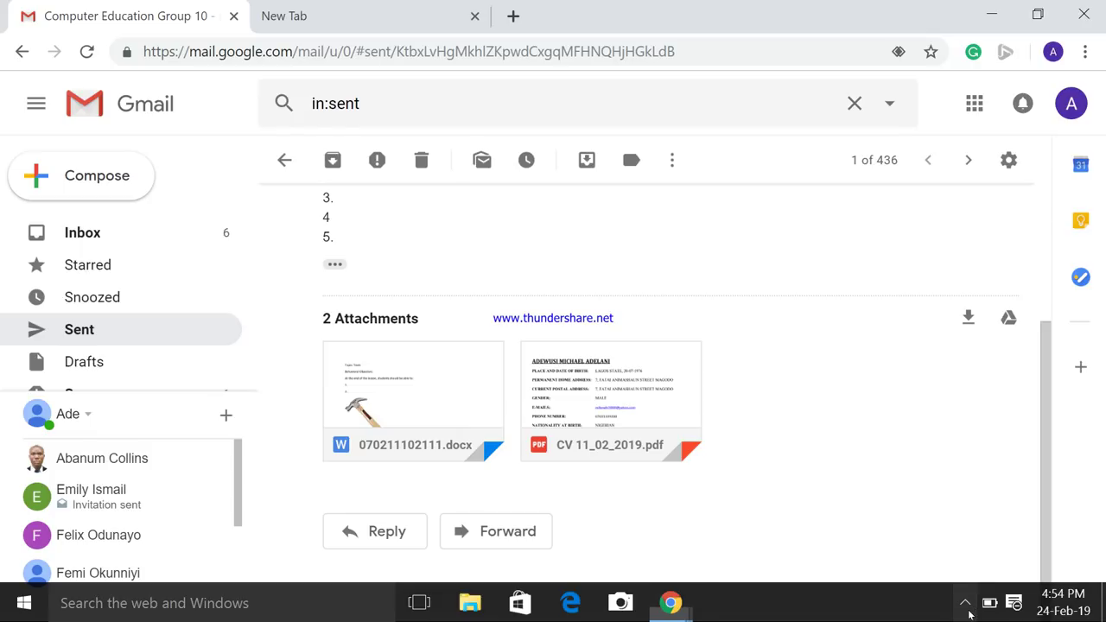
click(969, 612)
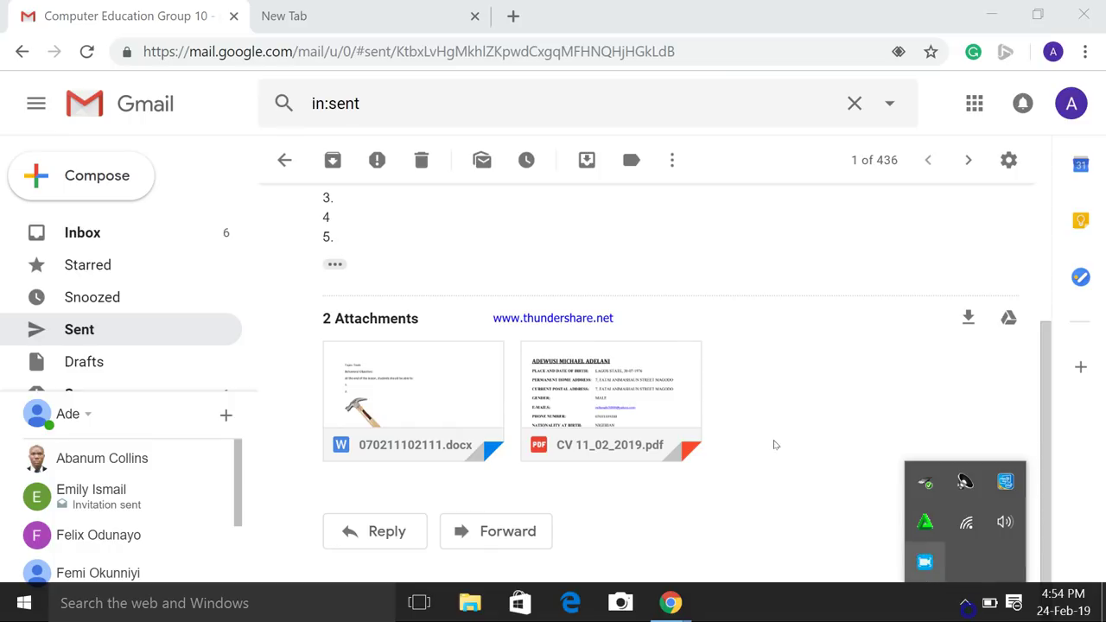